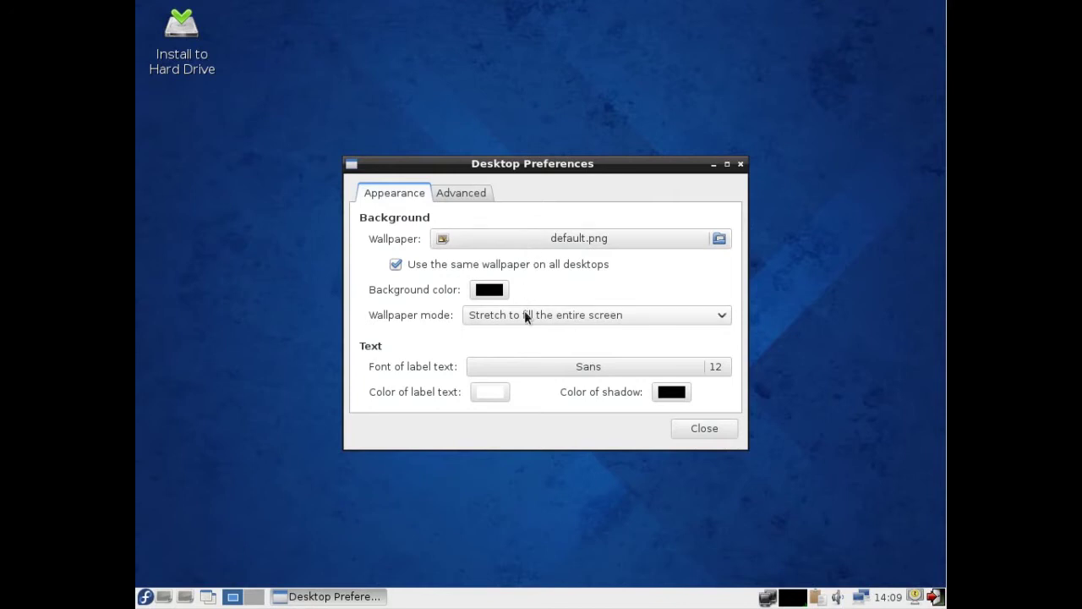
Check the advanced desktop preferences and close them, and view the session logout options, cancelling without logging out.
click(461, 193)
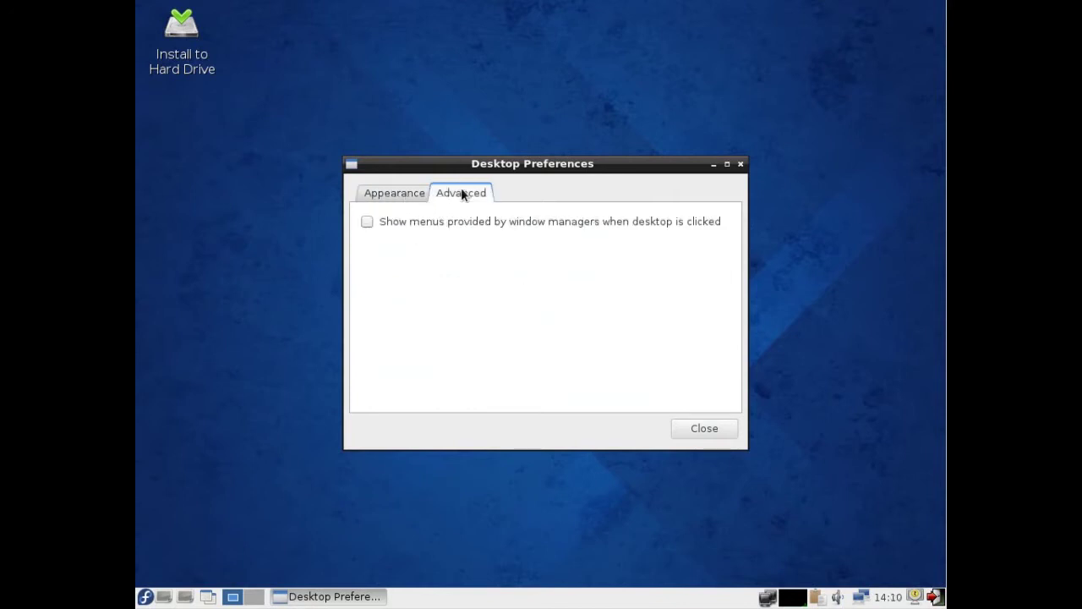
click(740, 164)
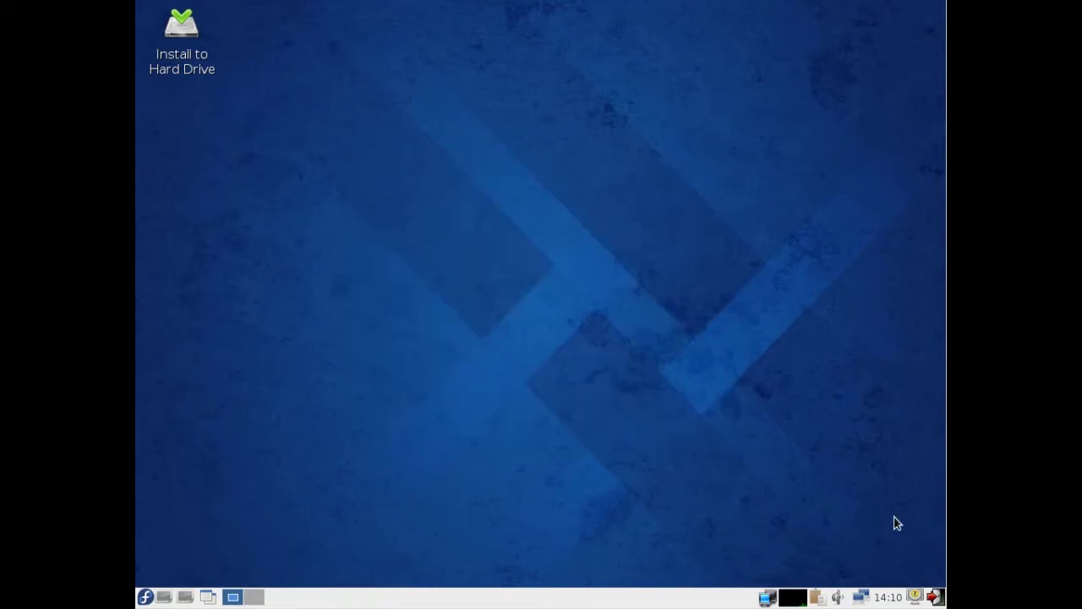
click(935, 597)
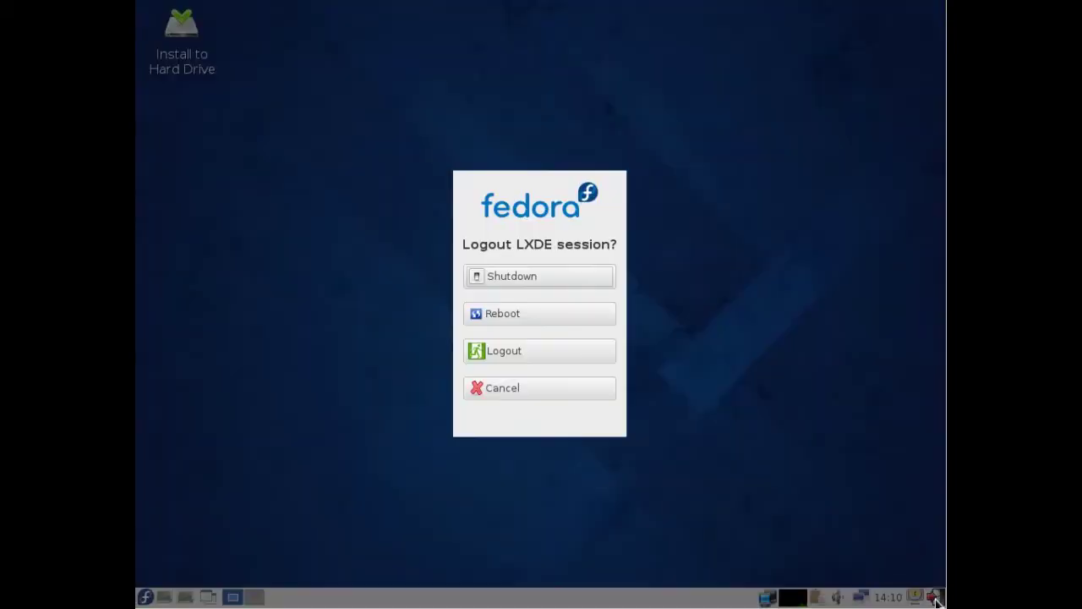
click(590, 390)
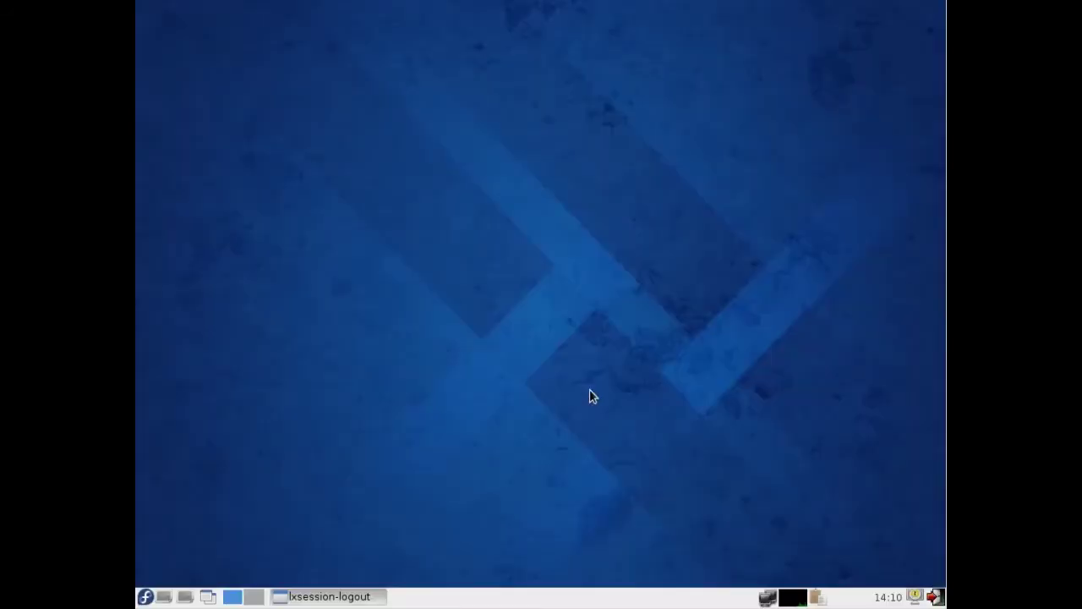
Inspect the clock, the volume control and the clipboard manager's options in the desktop panel, leaving each one unchanged.
click(891, 599)
click(885, 599)
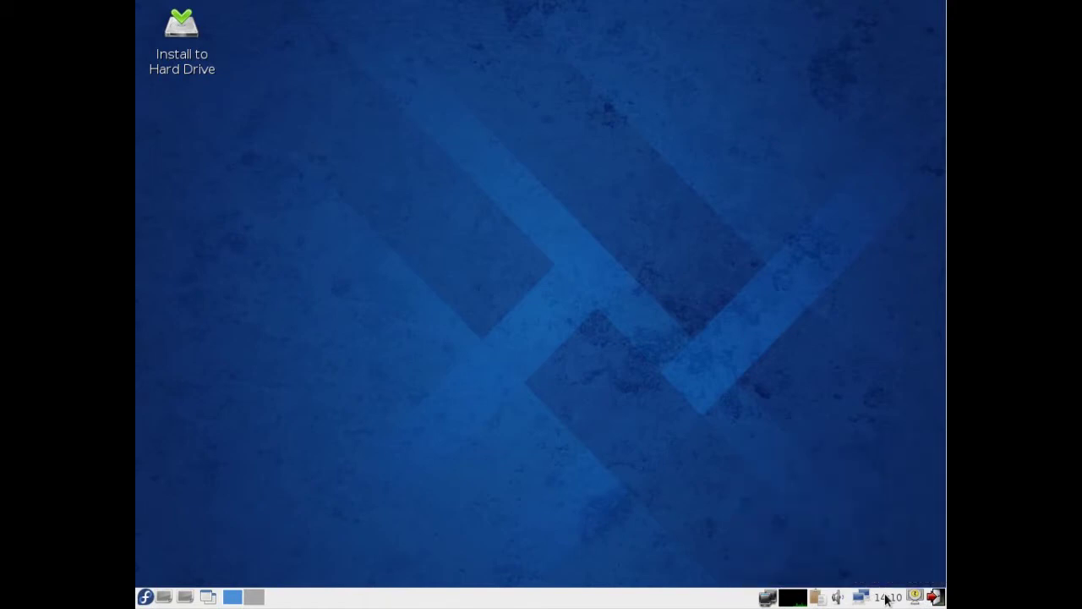
click(838, 598)
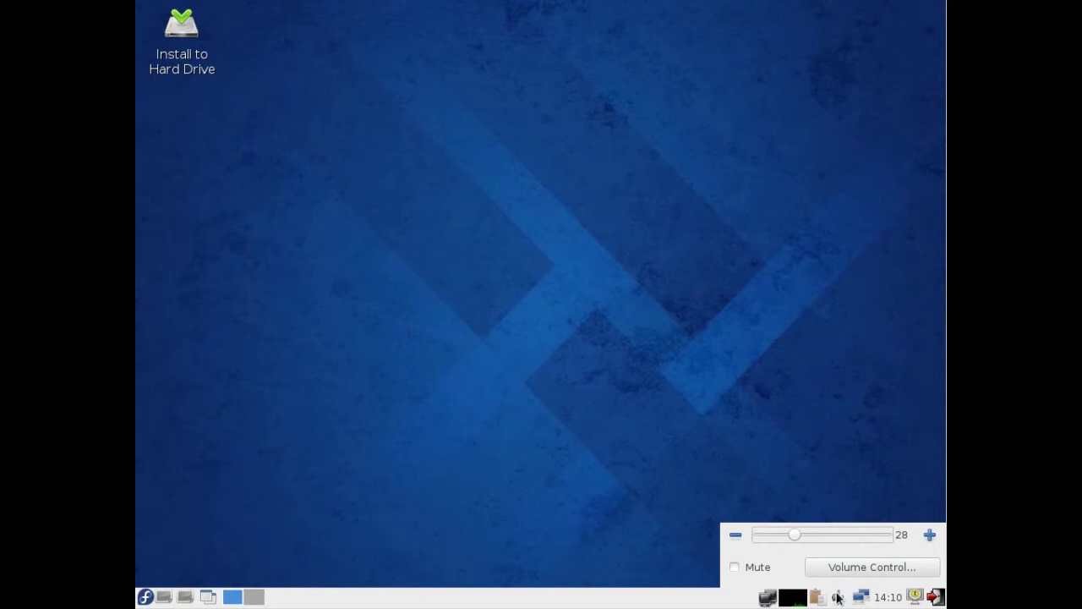
click(838, 598)
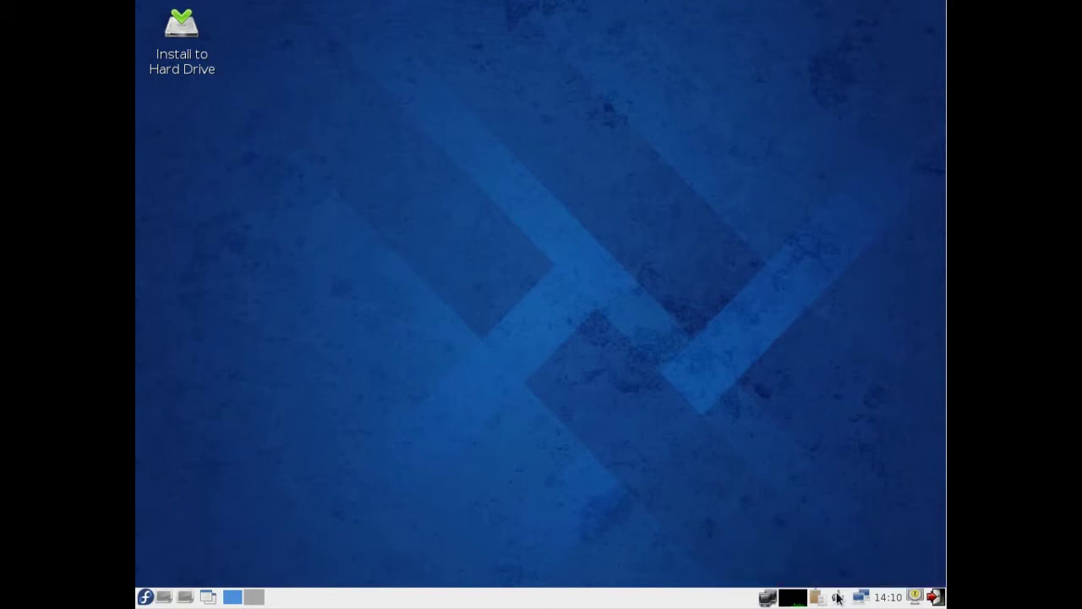
click(818, 597)
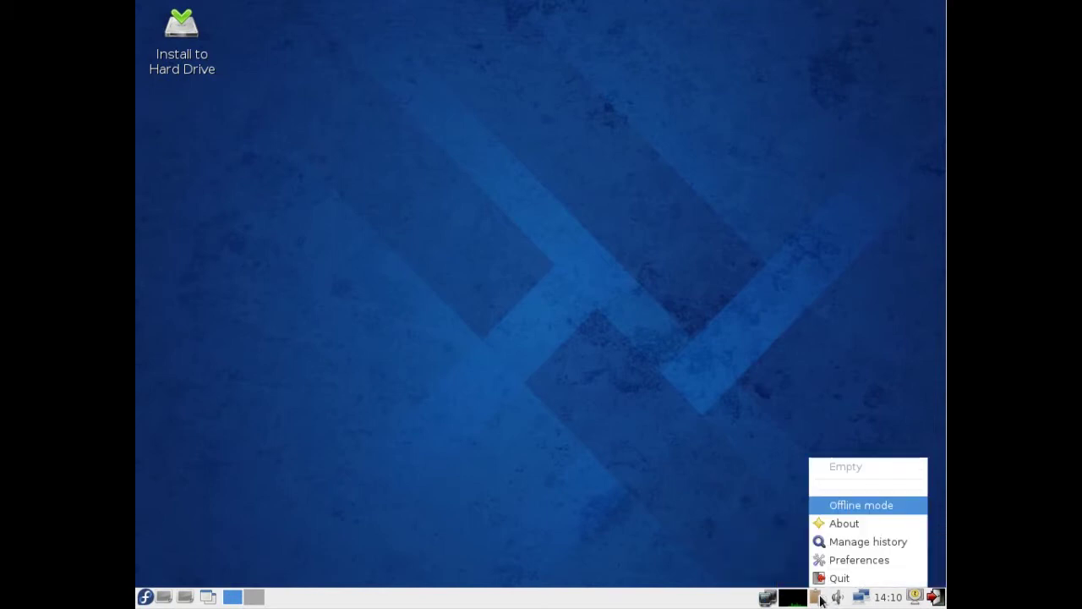
click(818, 597)
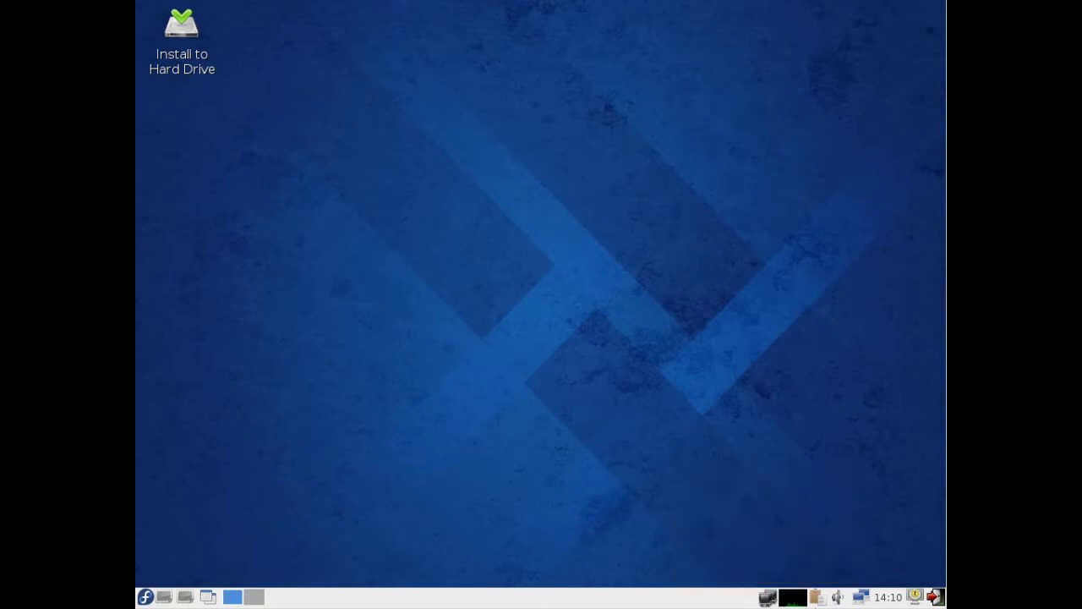
View the About information for LXPanel from the CPU Usage Monitor applet and close it.
right_click(802, 599)
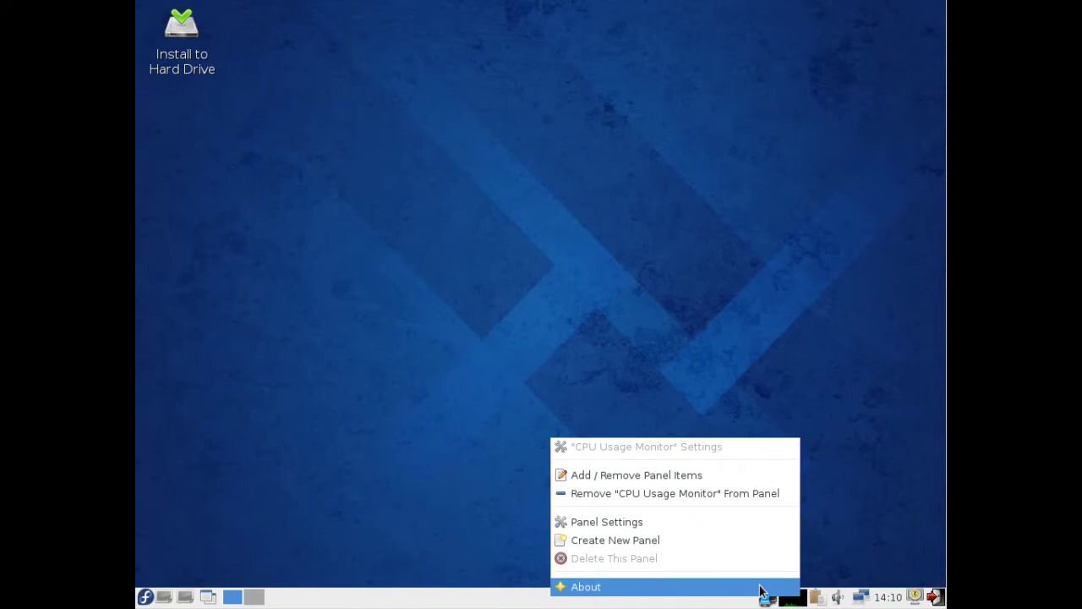
click(760, 586)
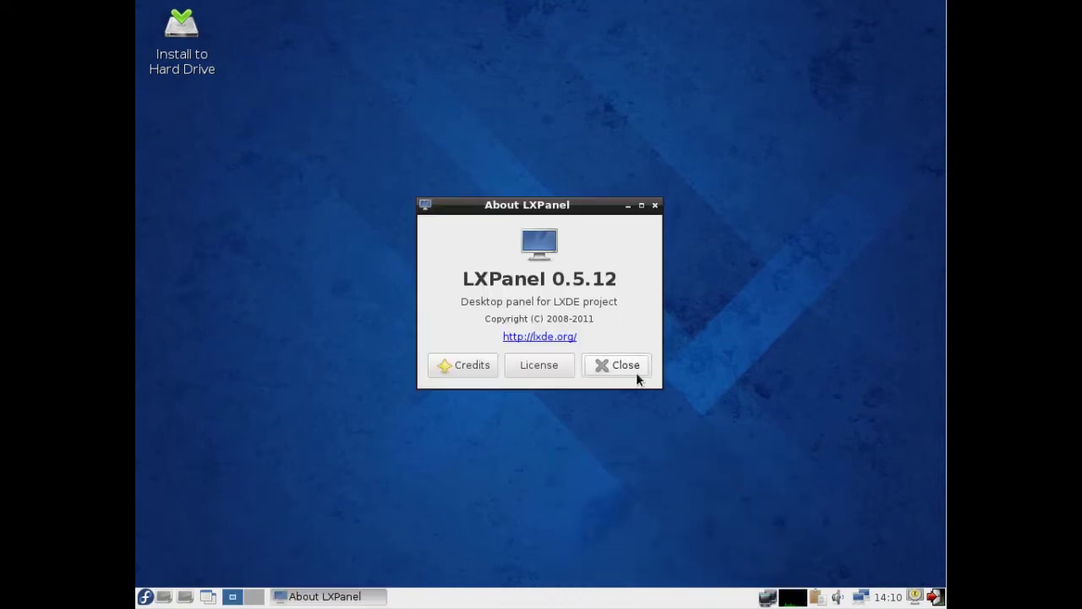
click(632, 372)
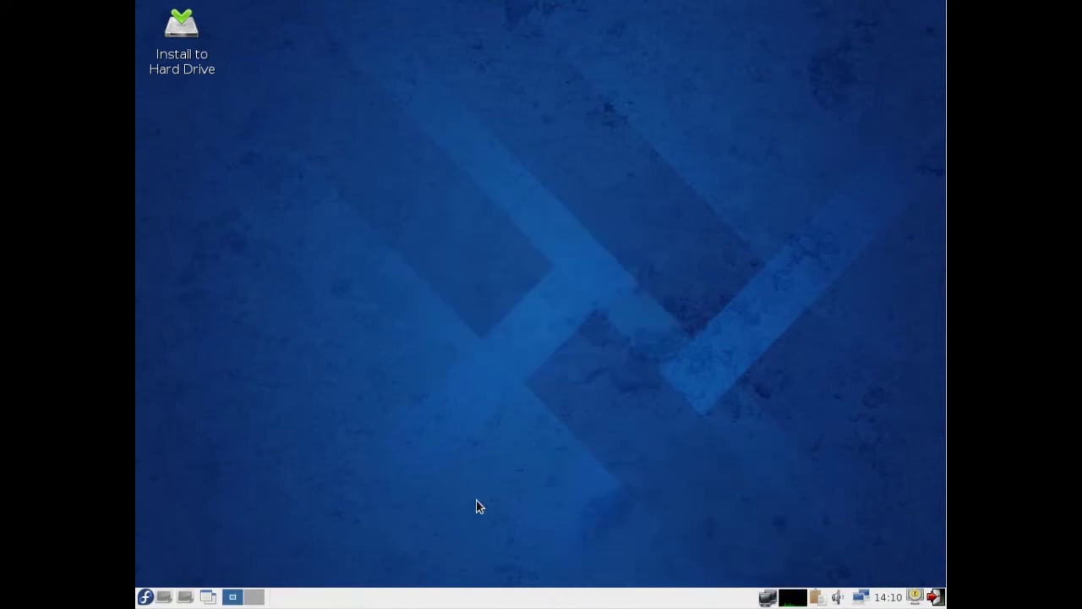
Review the panel's geometry, appearance, loaded applets and advanced preferences, and close the panel preferences.
right_click(322, 601)
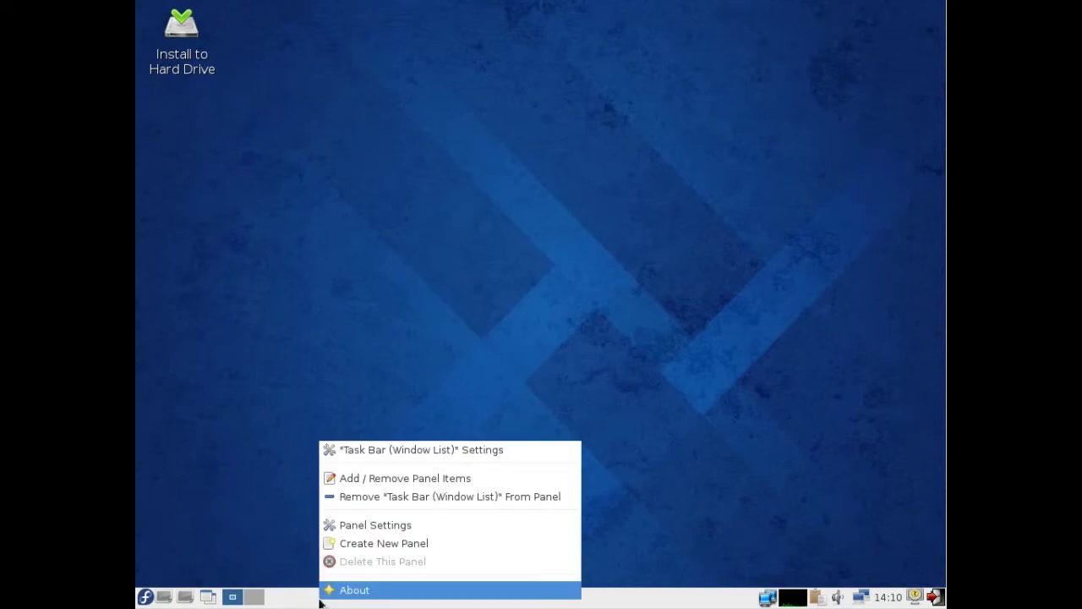
click(384, 521)
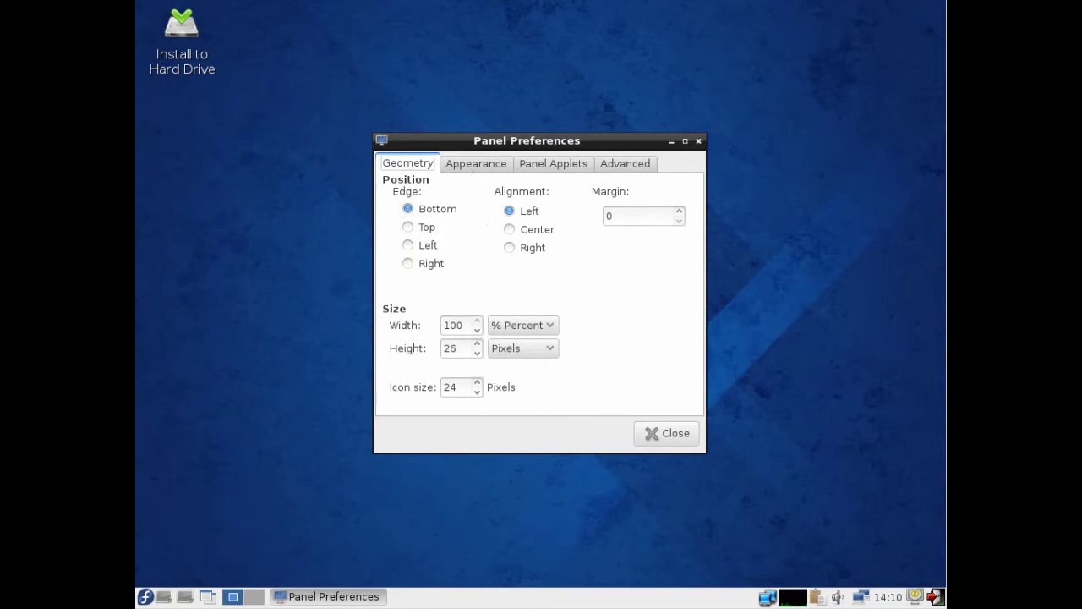
click(476, 165)
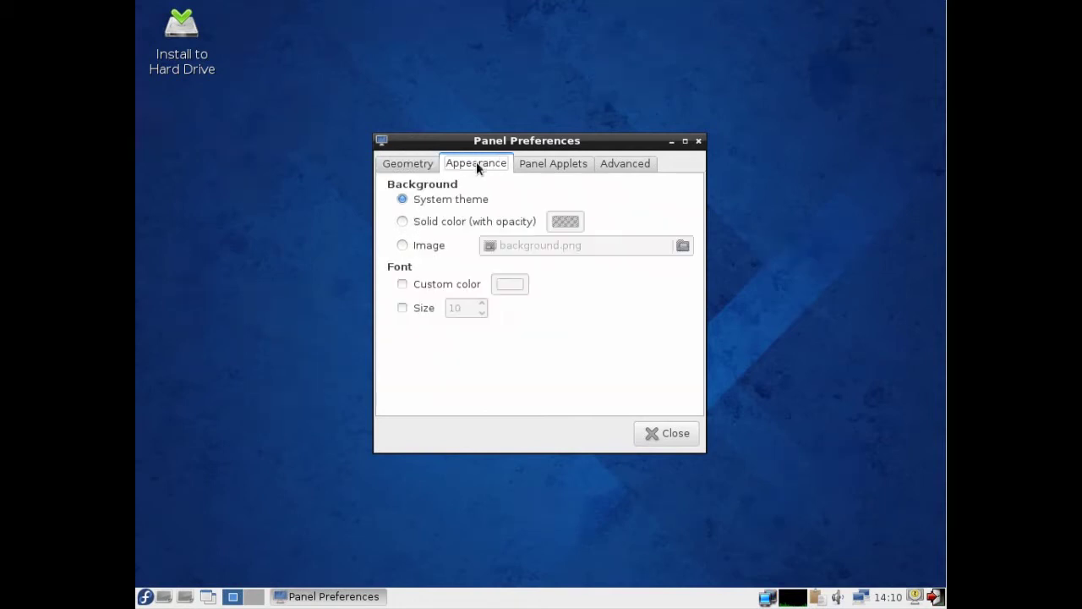
click(570, 165)
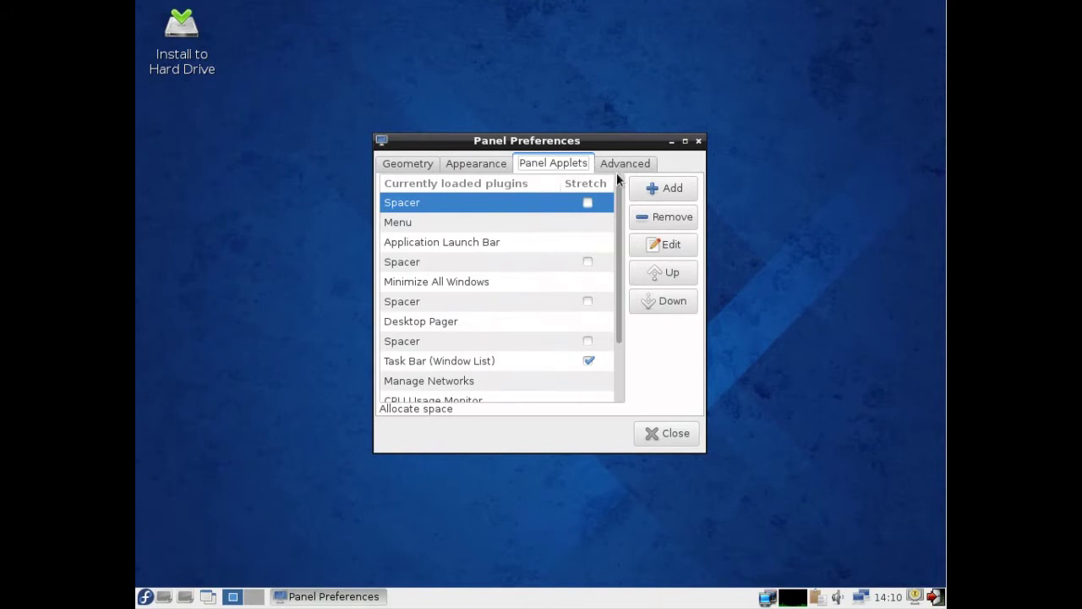
drag(617, 196, 615, 256)
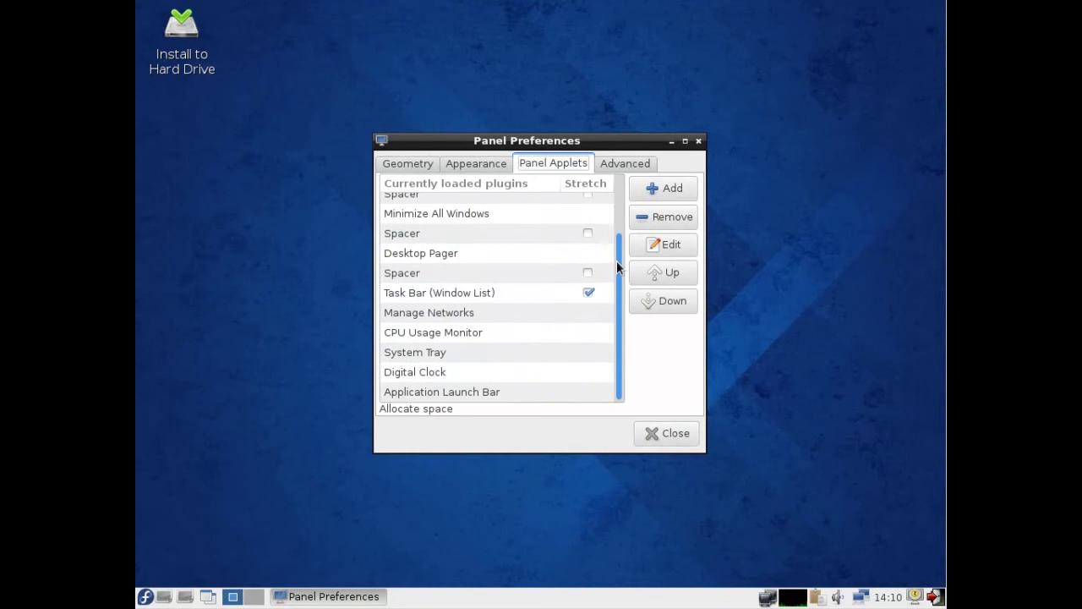
click(628, 162)
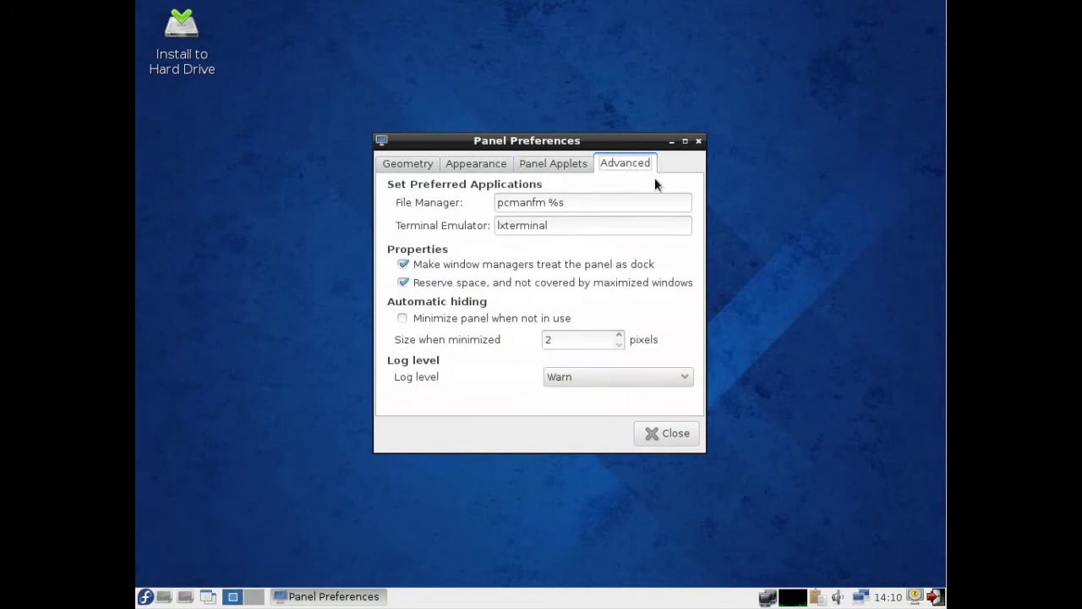
click(677, 434)
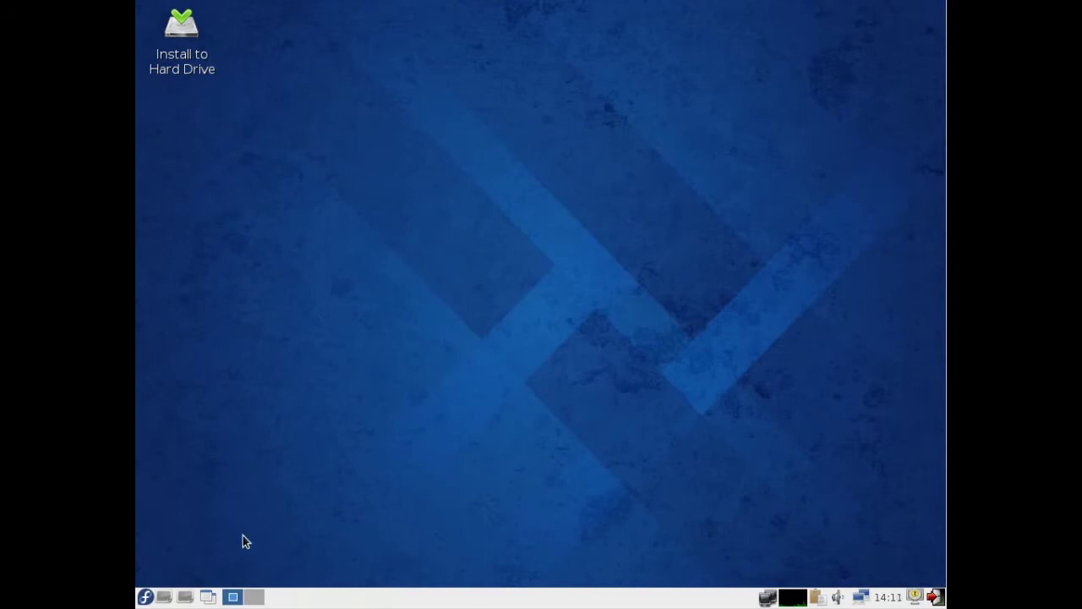
Look over the available administration tools and check the preferred web browser and mail client settings, cancelling without changes.
click(149, 597)
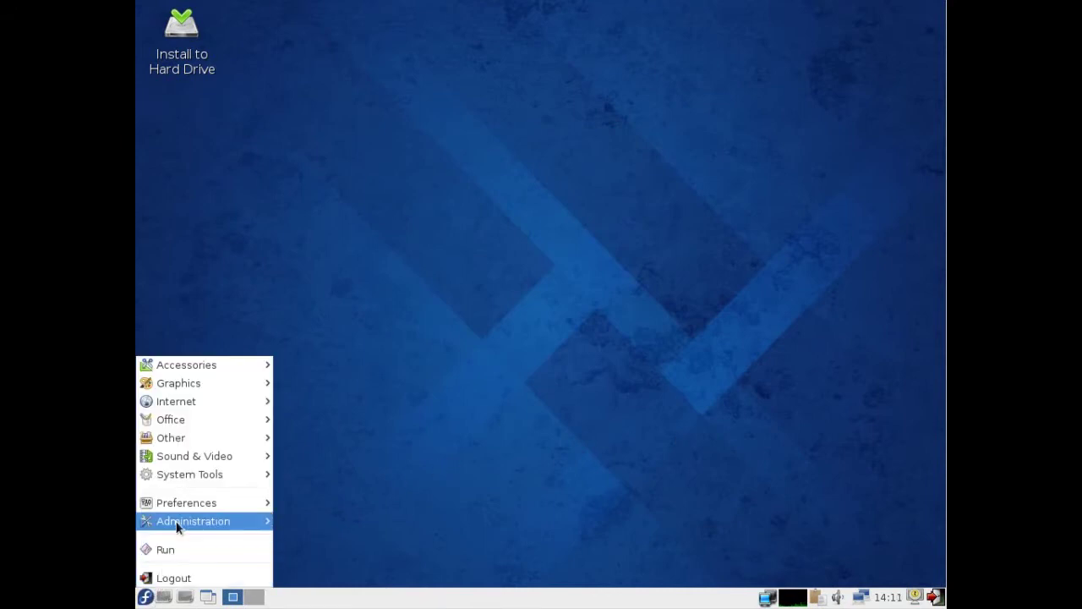
mouse_move(184, 519)
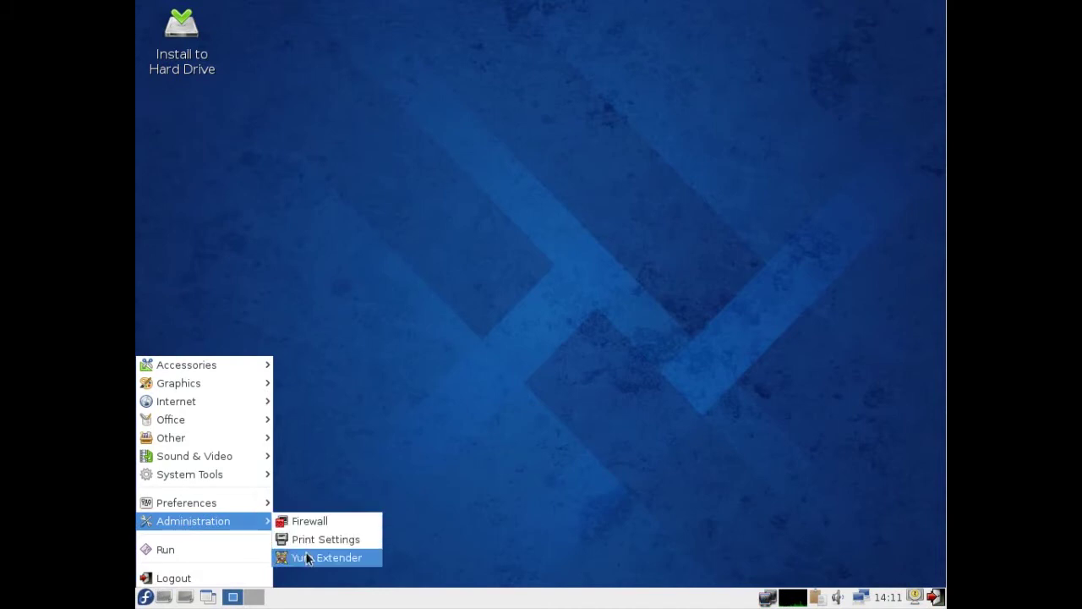
mouse_move(237, 506)
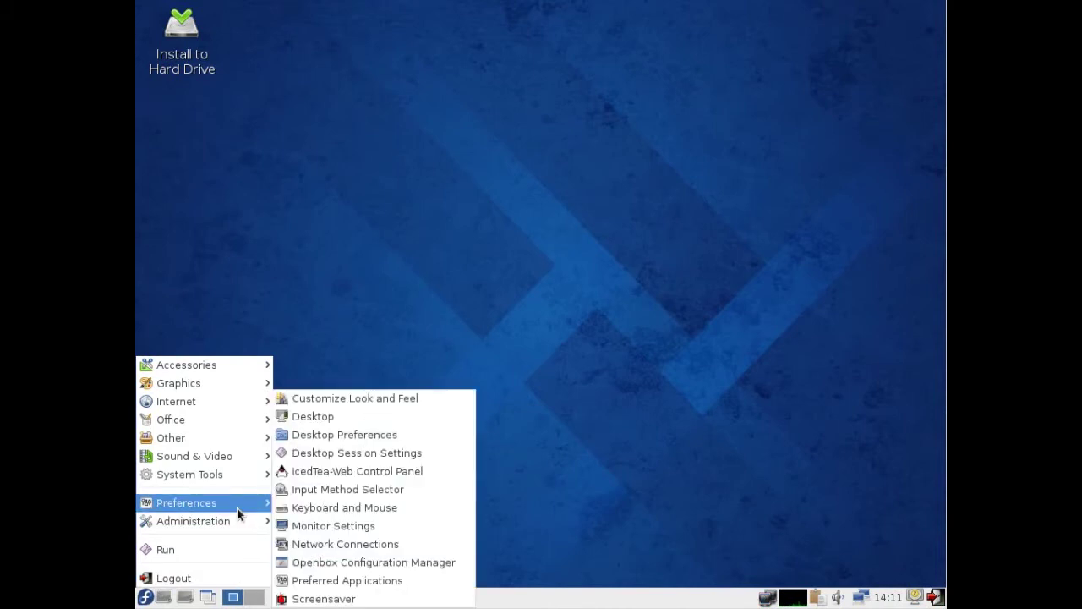
click(338, 580)
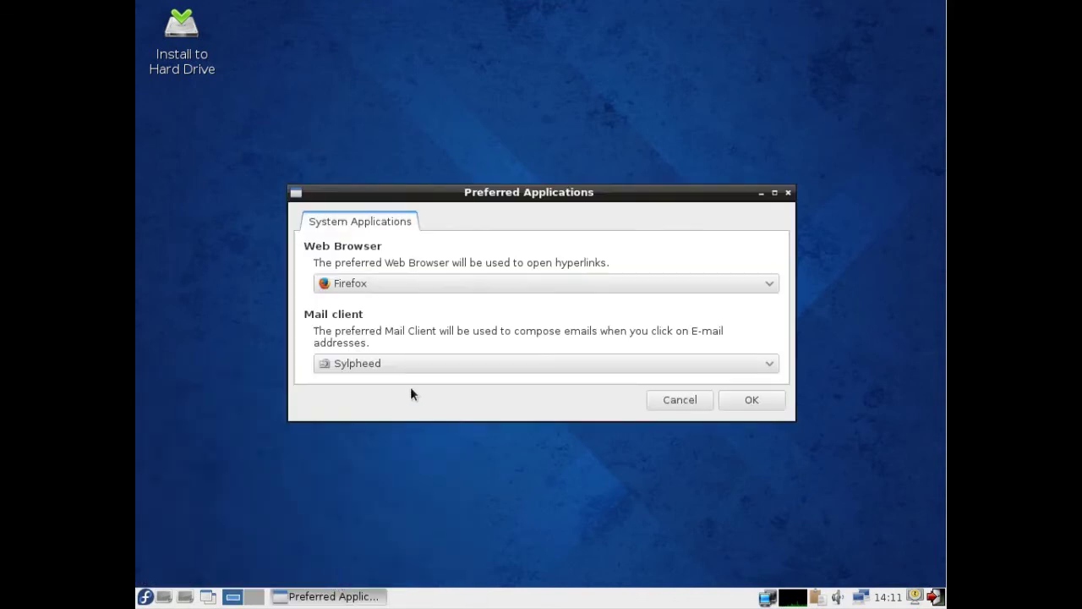
click(687, 399)
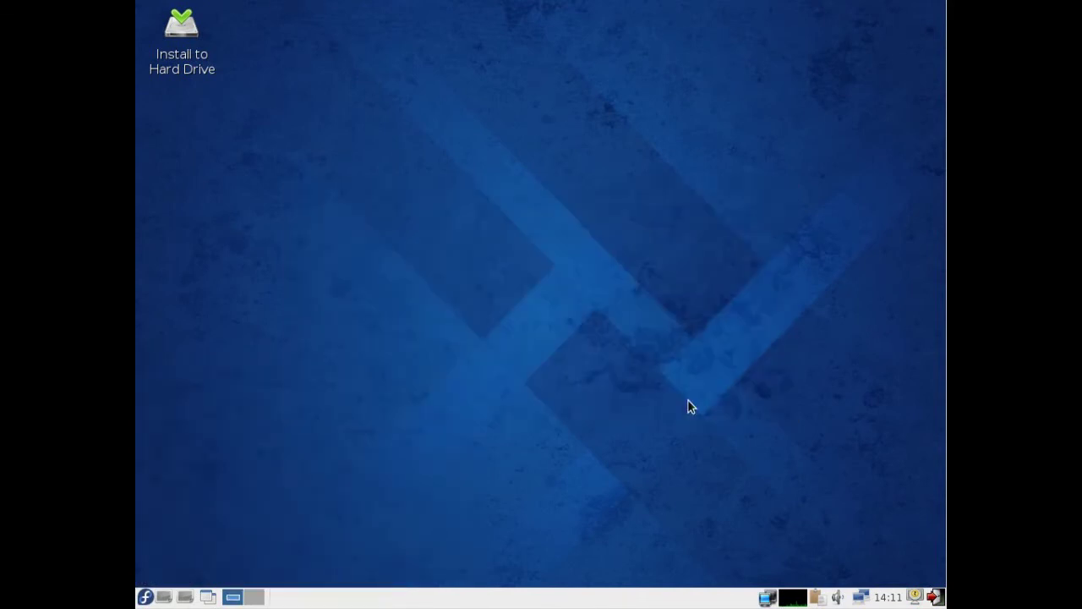
Review the Customize Look and Feel settings for color, icon theme, mouse cursor, window border, font and other options, and close them.
click(146, 597)
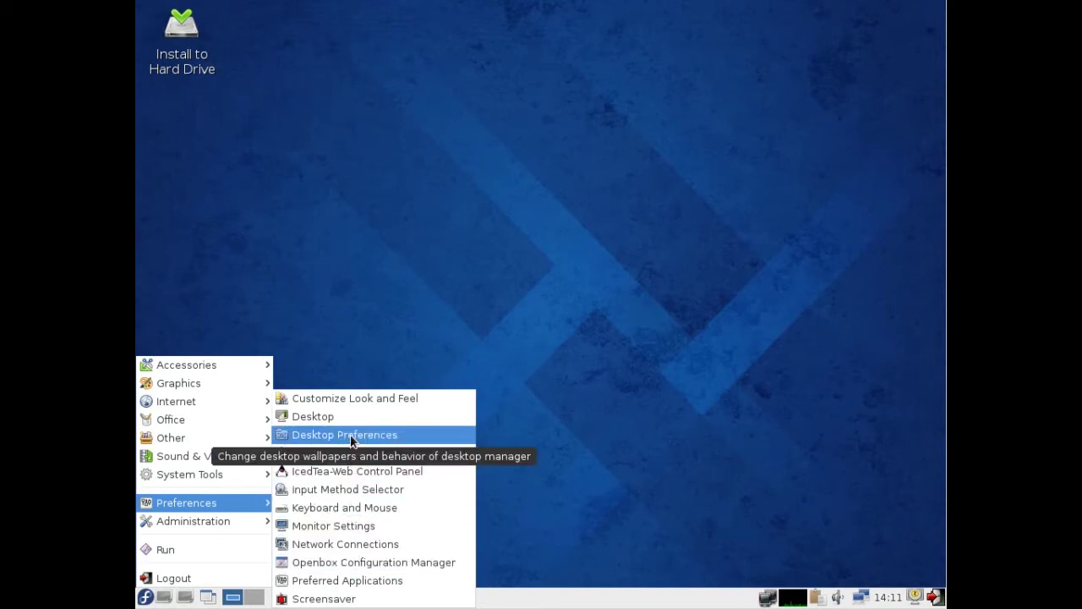
click(345, 399)
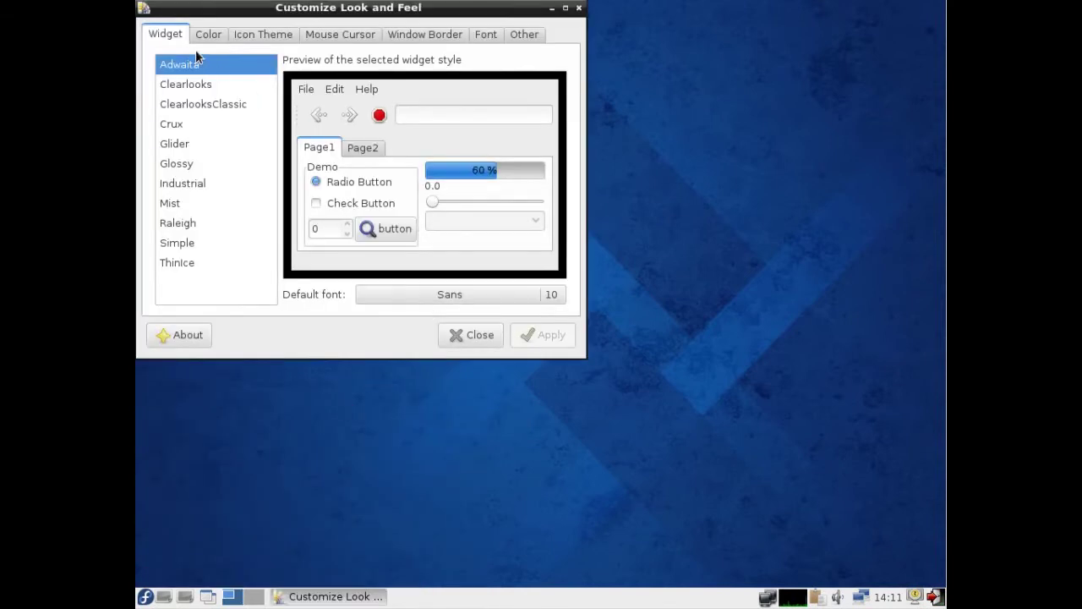
click(207, 36)
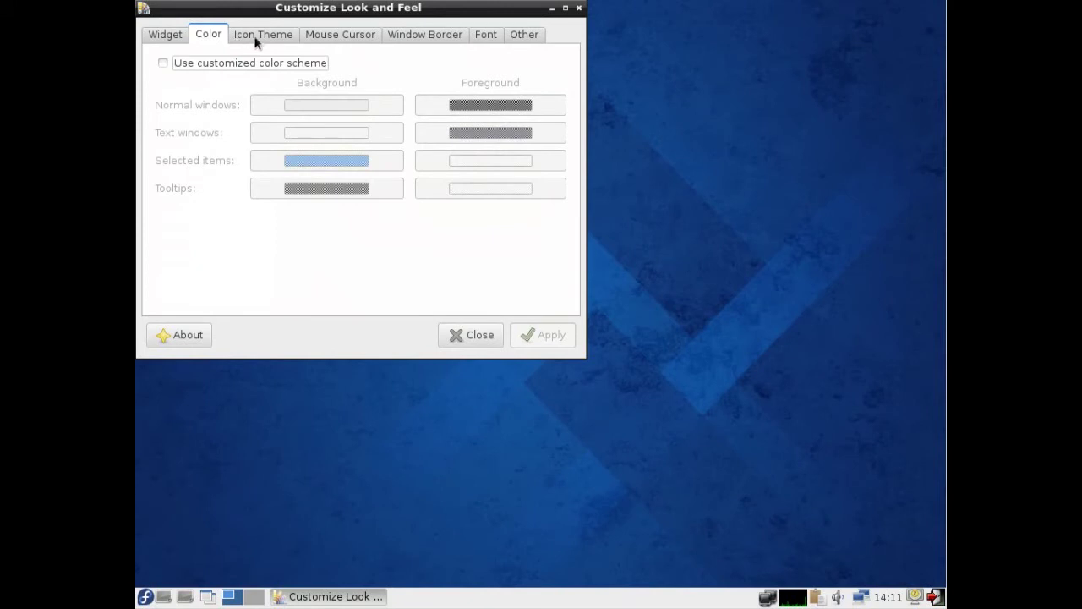
click(287, 37)
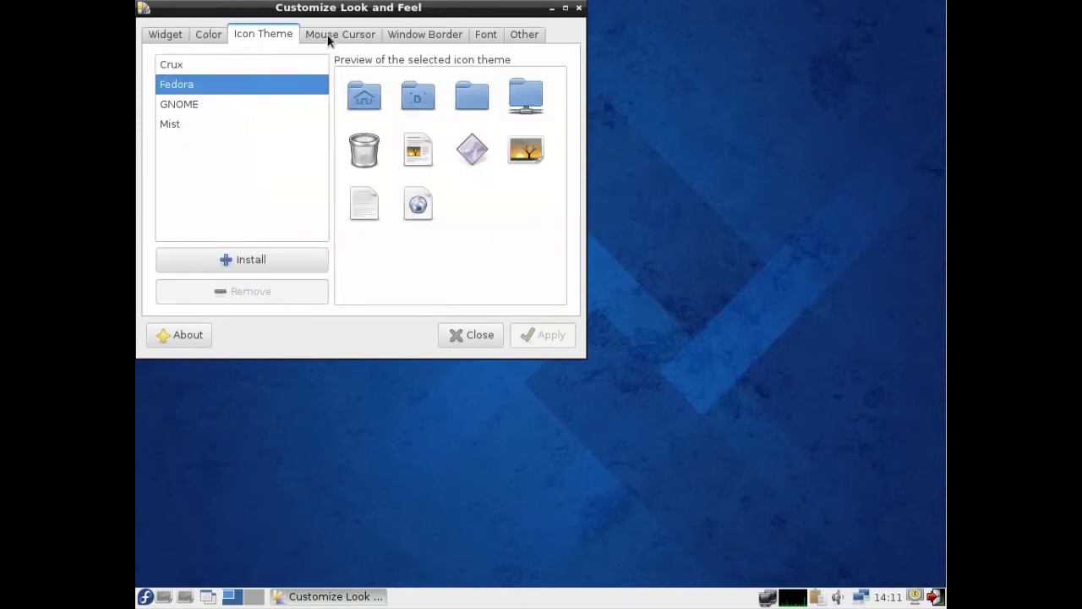
click(351, 33)
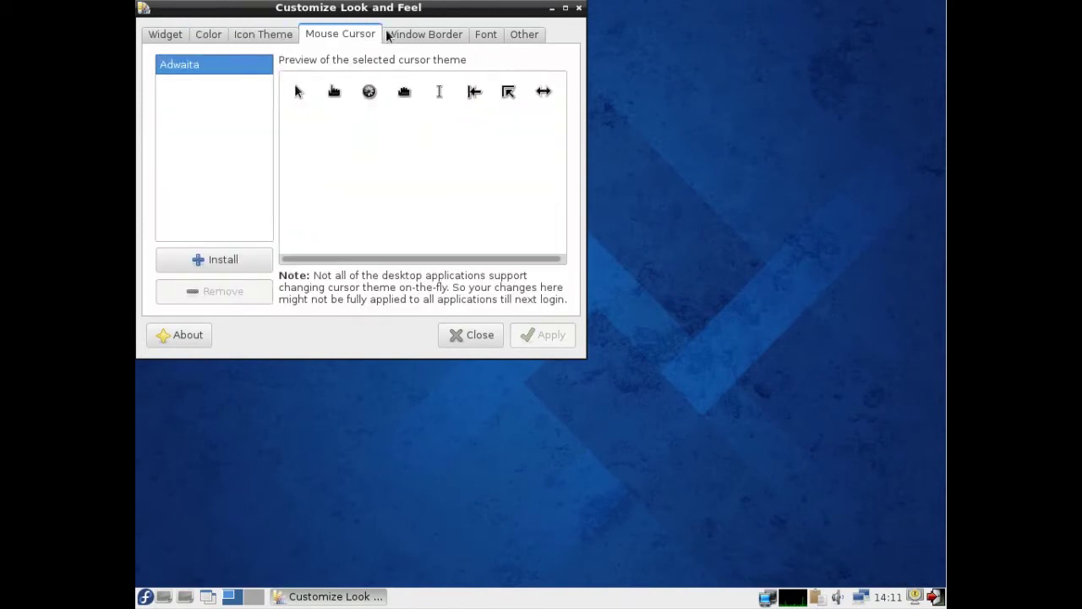
click(450, 38)
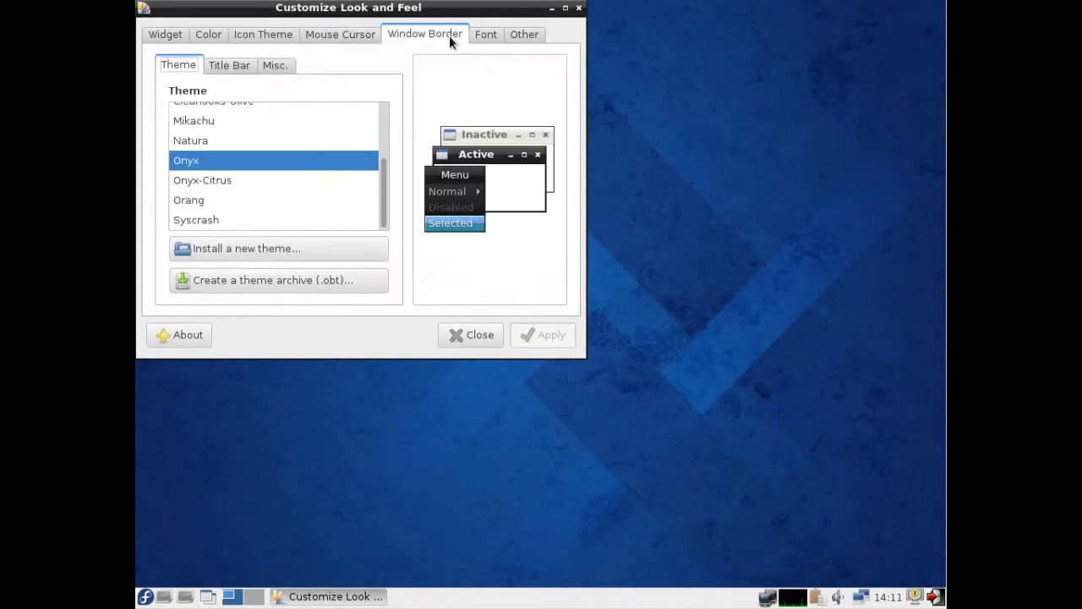
click(488, 34)
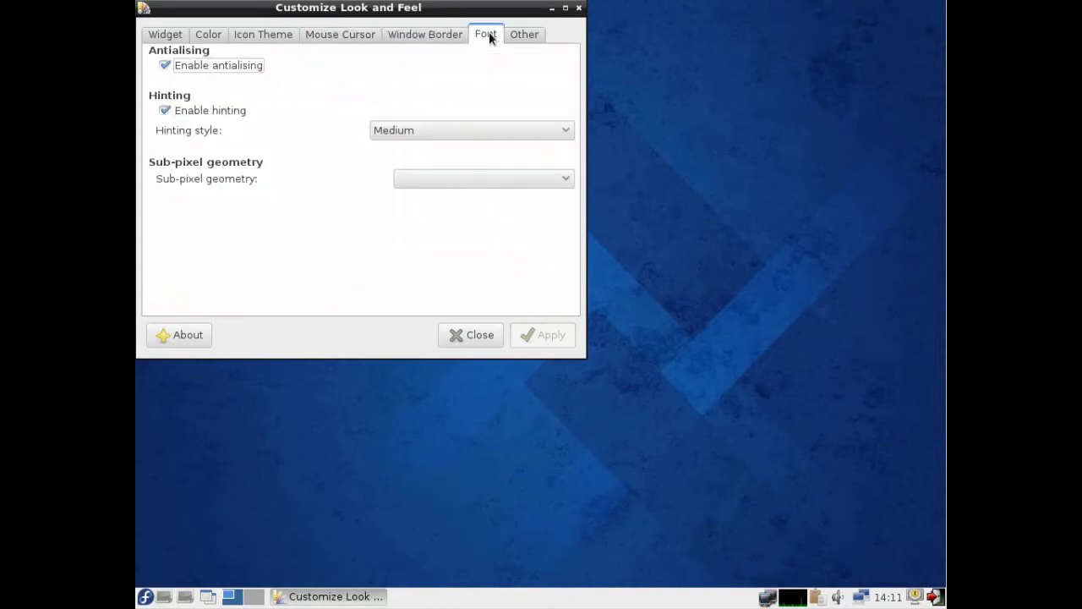
click(524, 34)
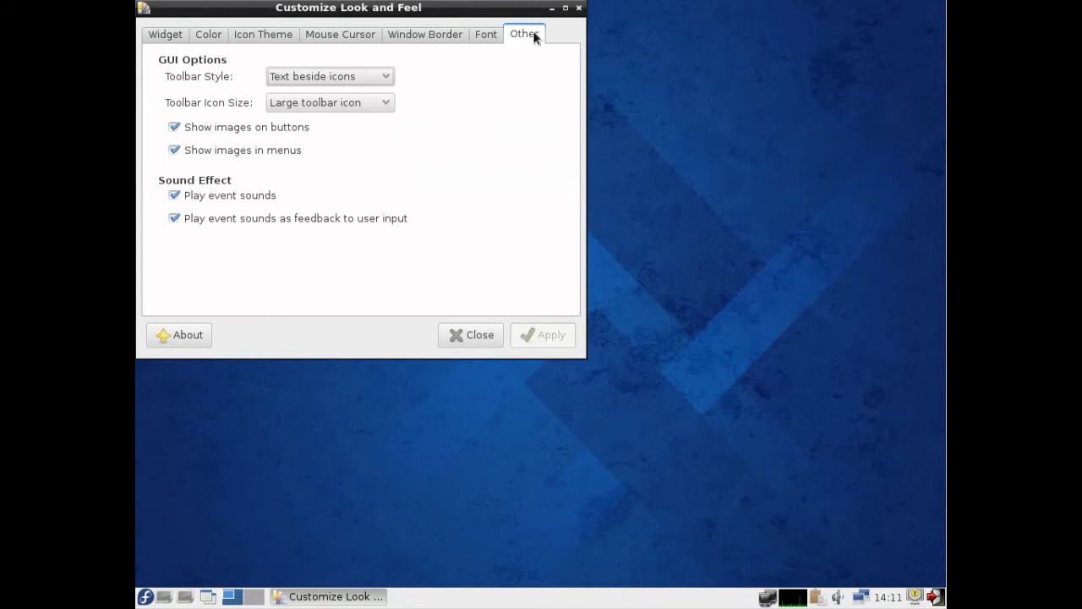
click(578, 9)
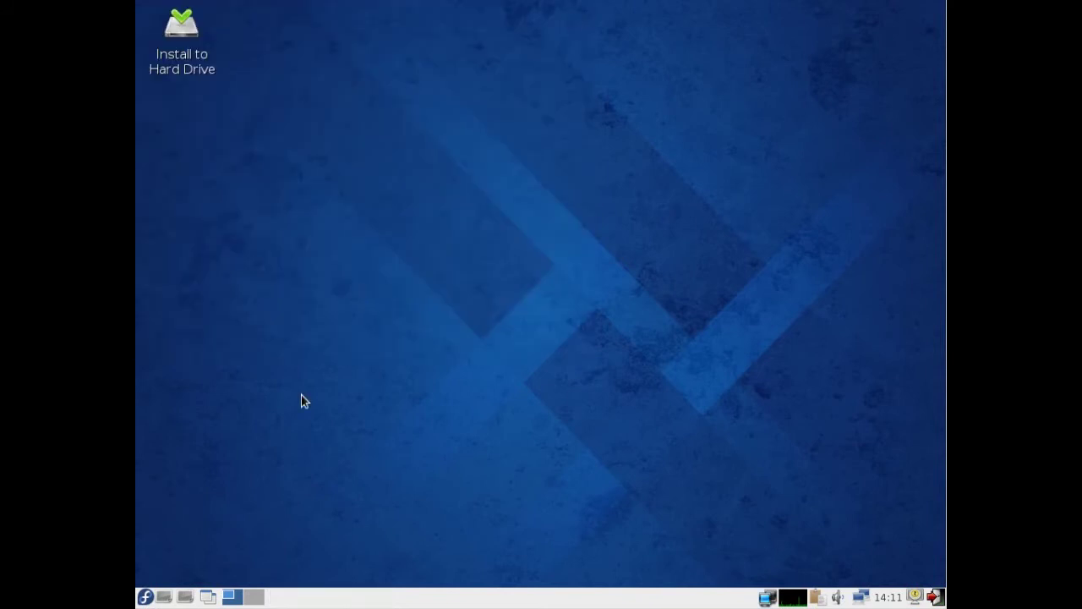
Review the Openbox Configuration Manager settings for theme, appearance, windows, move and resize, mouse, desktops, margins and dock, and close it.
click(145, 597)
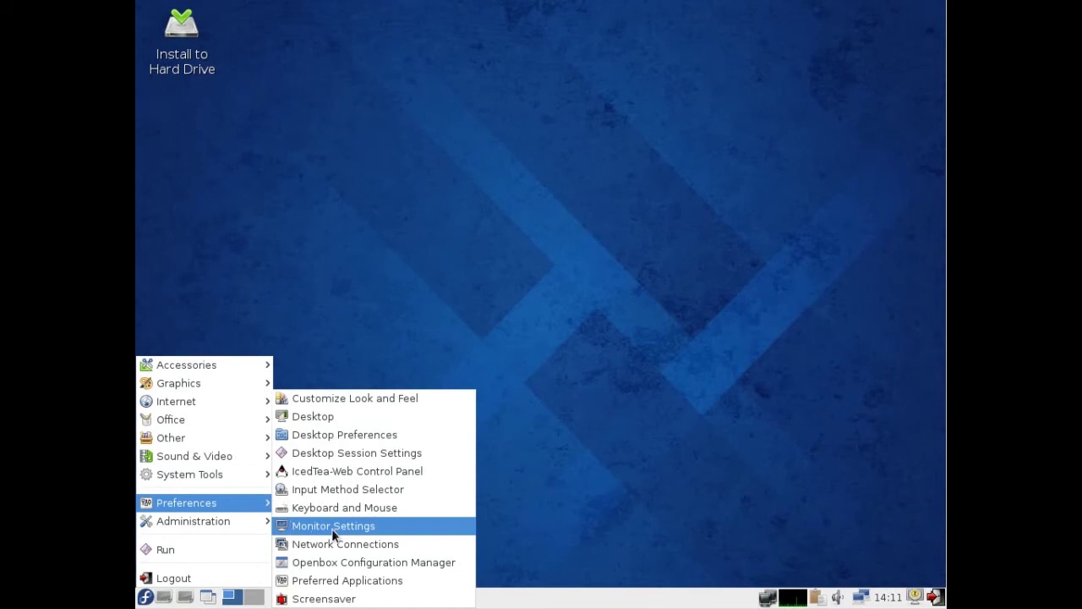
click(344, 564)
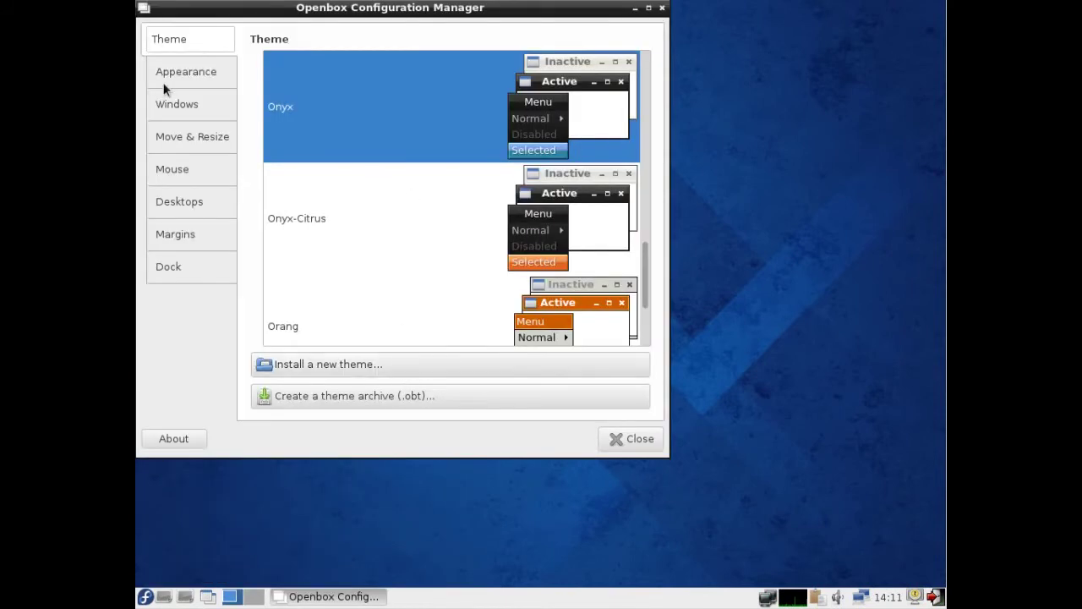
click(167, 78)
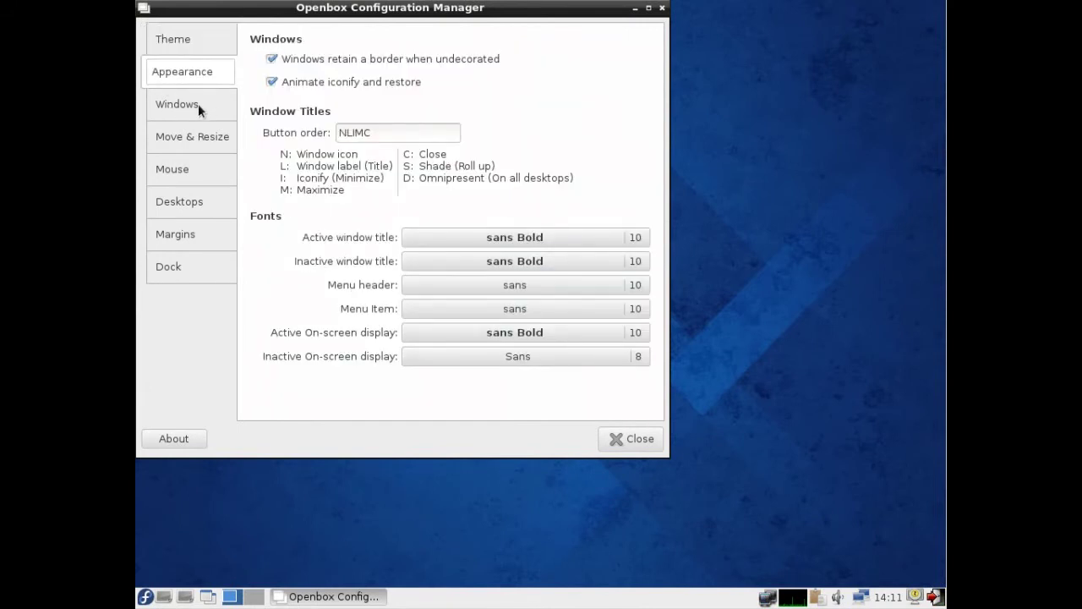
click(174, 105)
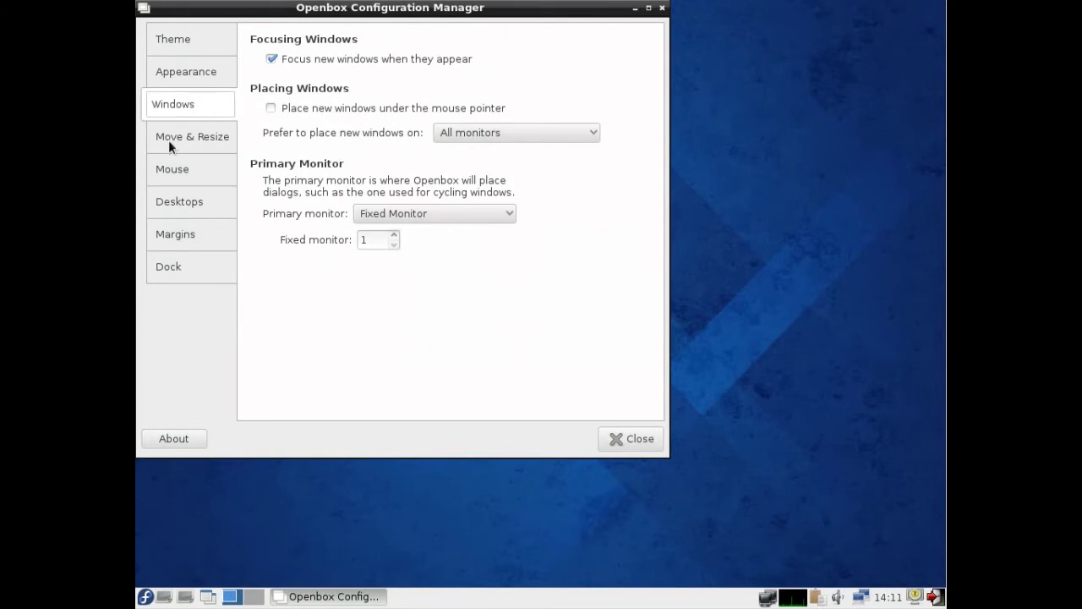
click(203, 136)
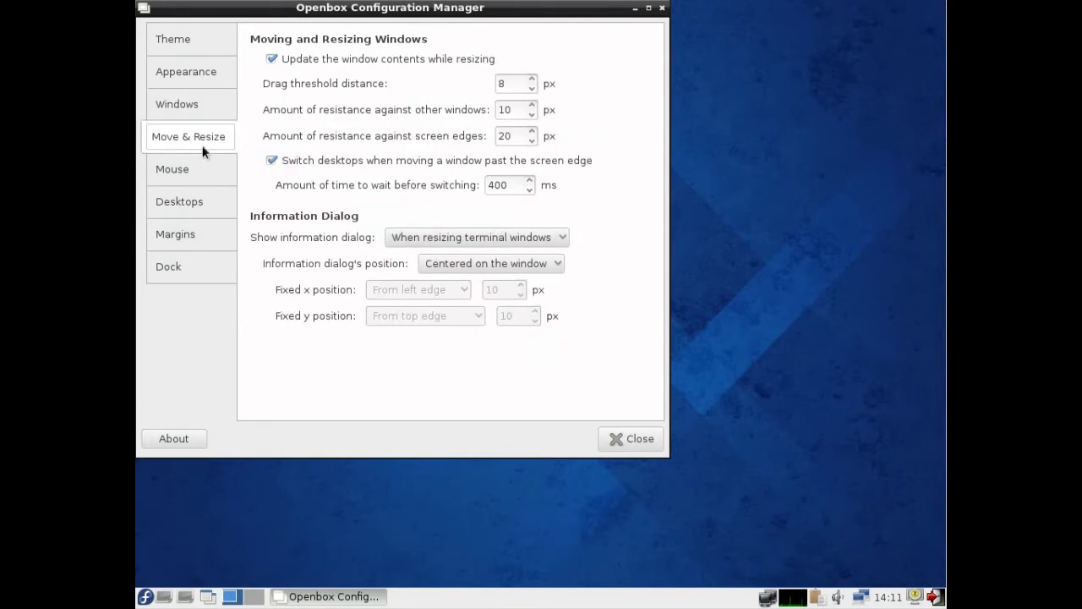
click(166, 178)
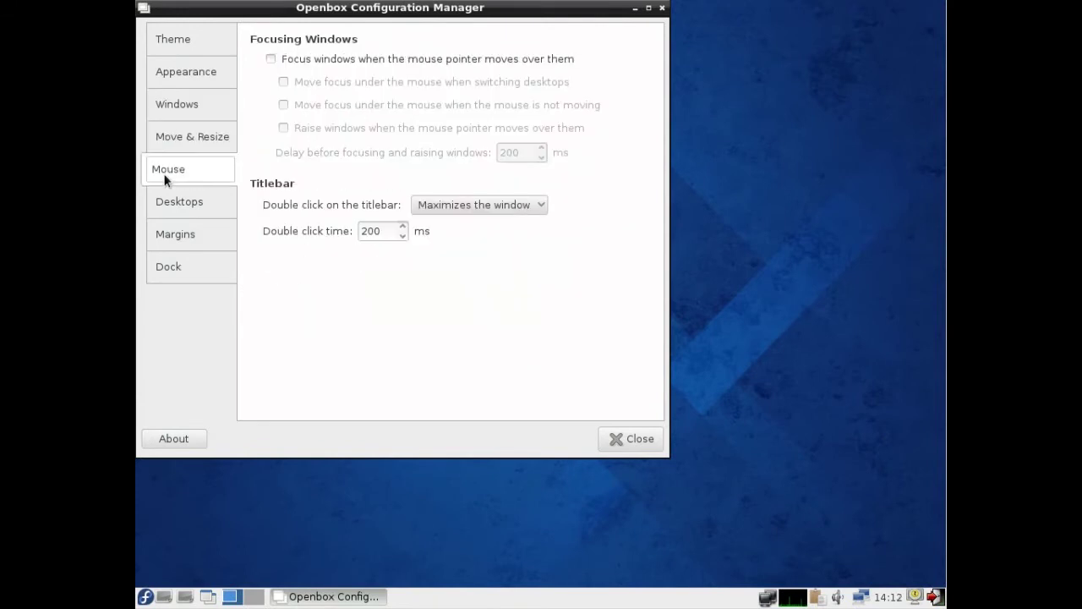
click(195, 206)
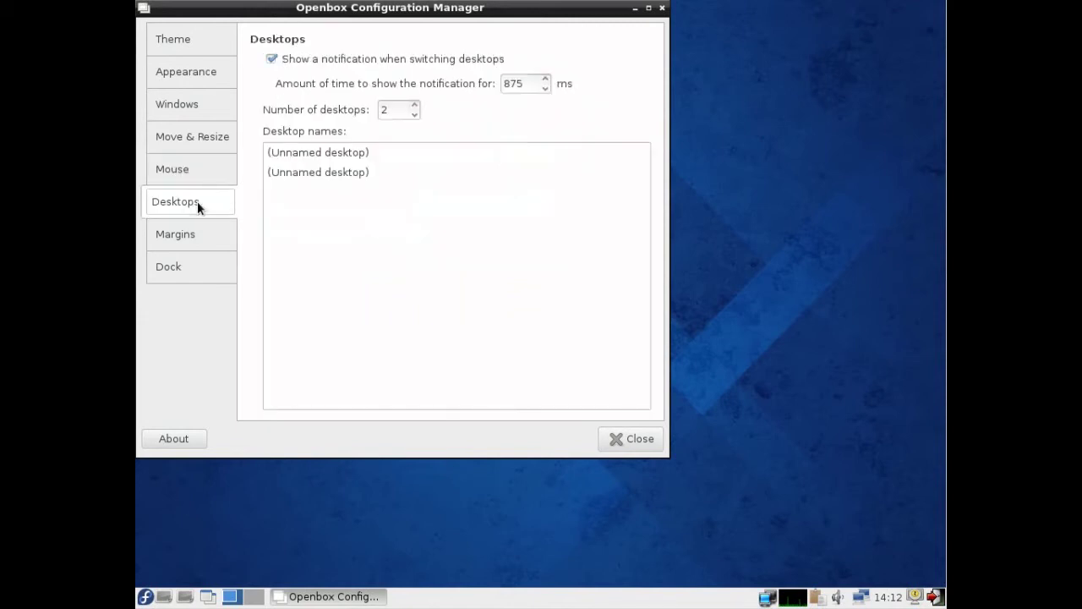
click(168, 239)
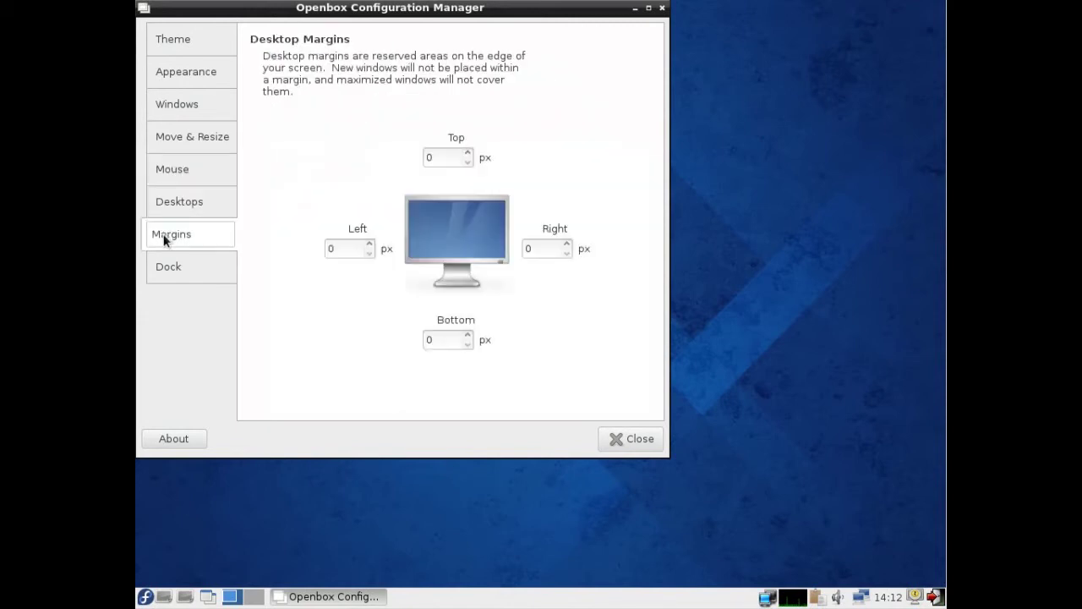
click(197, 268)
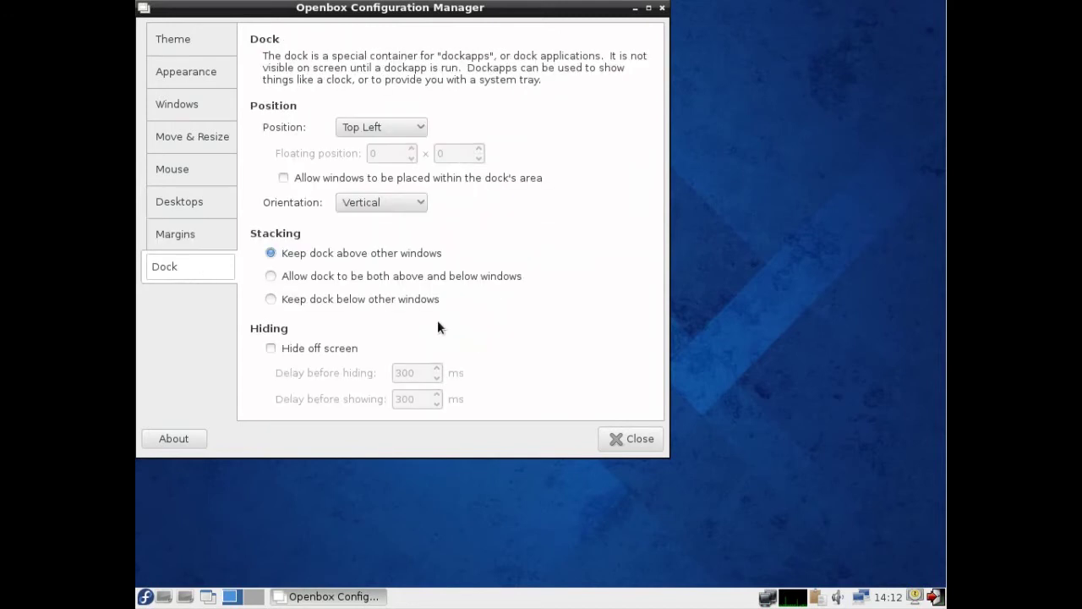
click(623, 436)
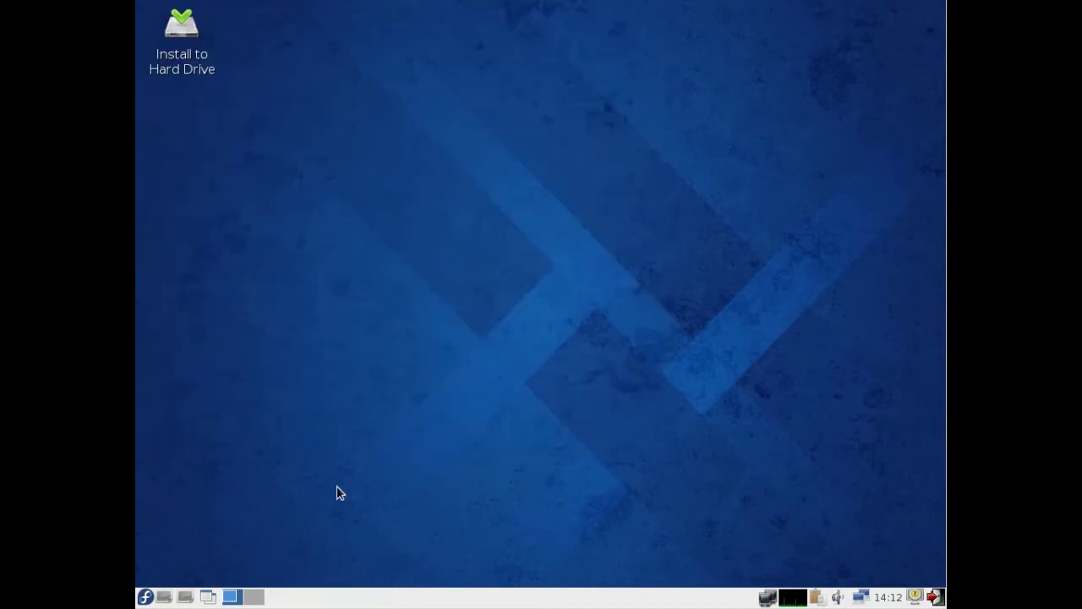
Open Gigolo from the system tools, view its volumes and About information, and close it.
click(144, 597)
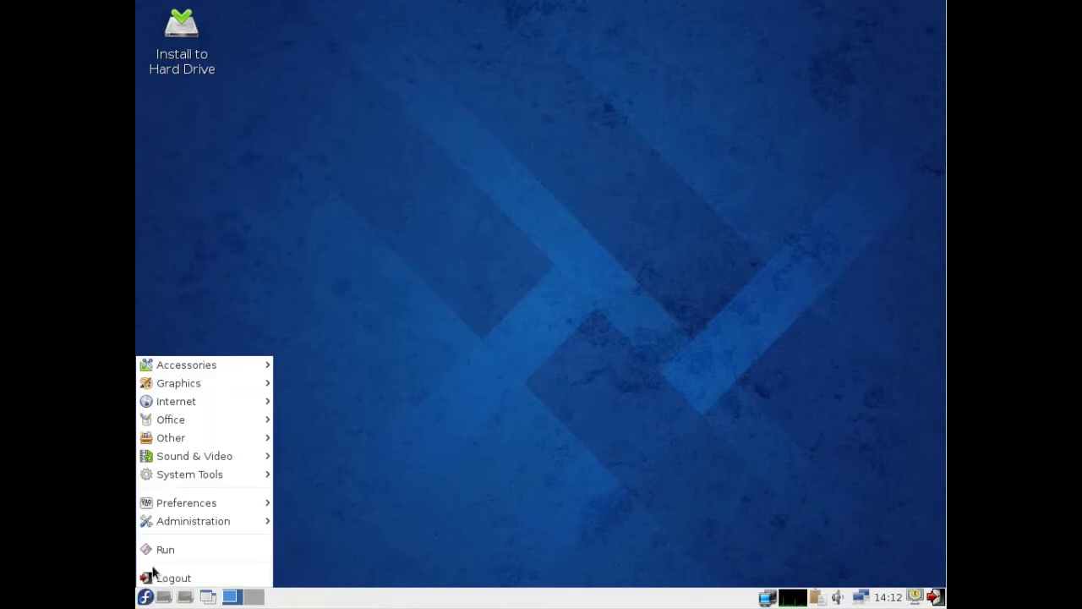
mouse_move(169, 507)
mouse_move(175, 475)
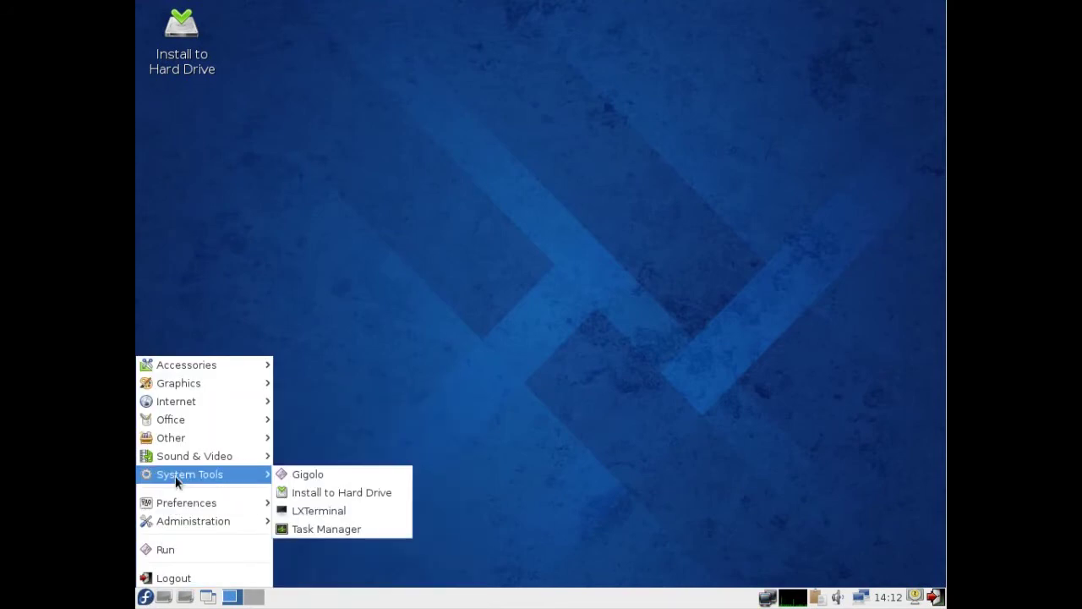
click(313, 476)
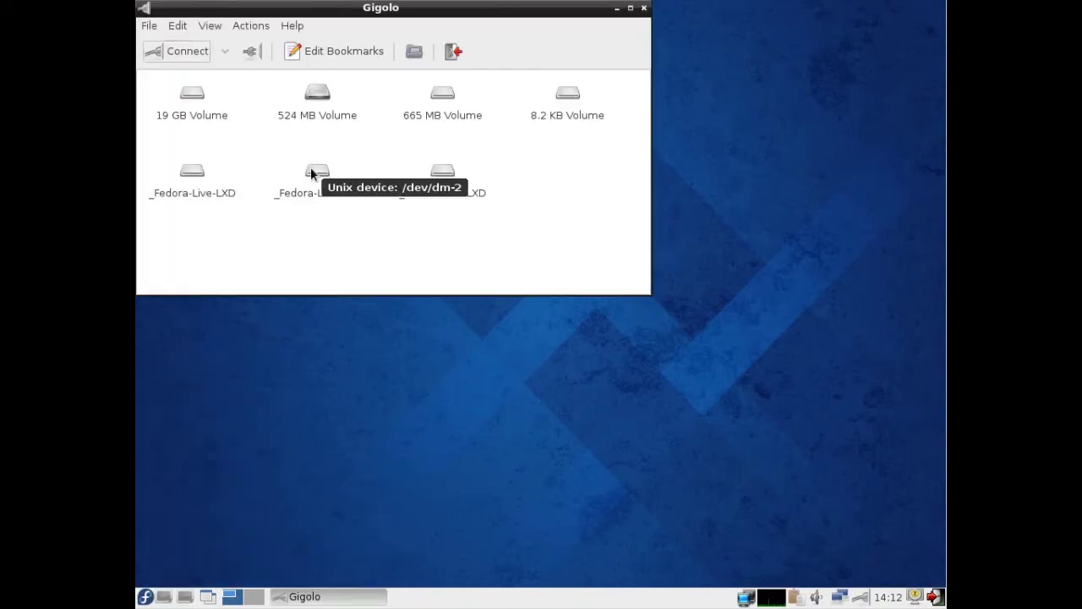
click(292, 26)
click(292, 88)
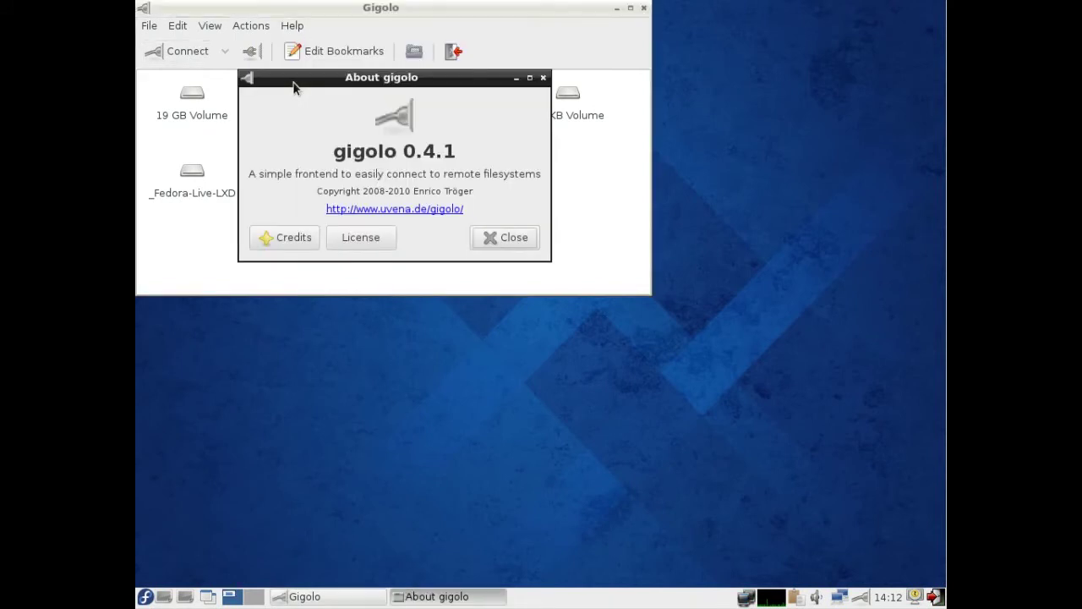
click(522, 243)
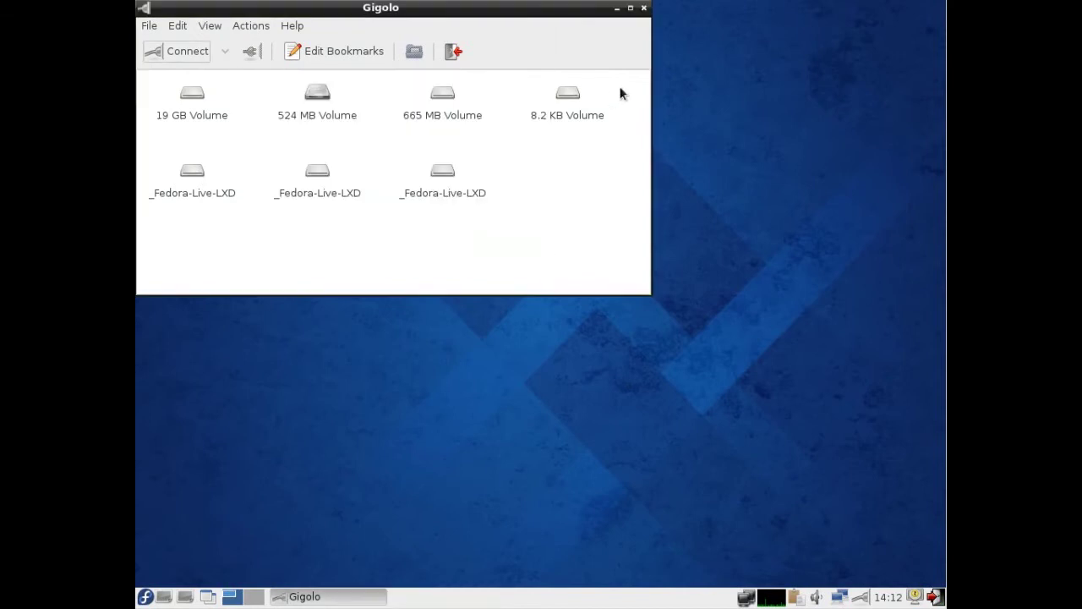
click(644, 8)
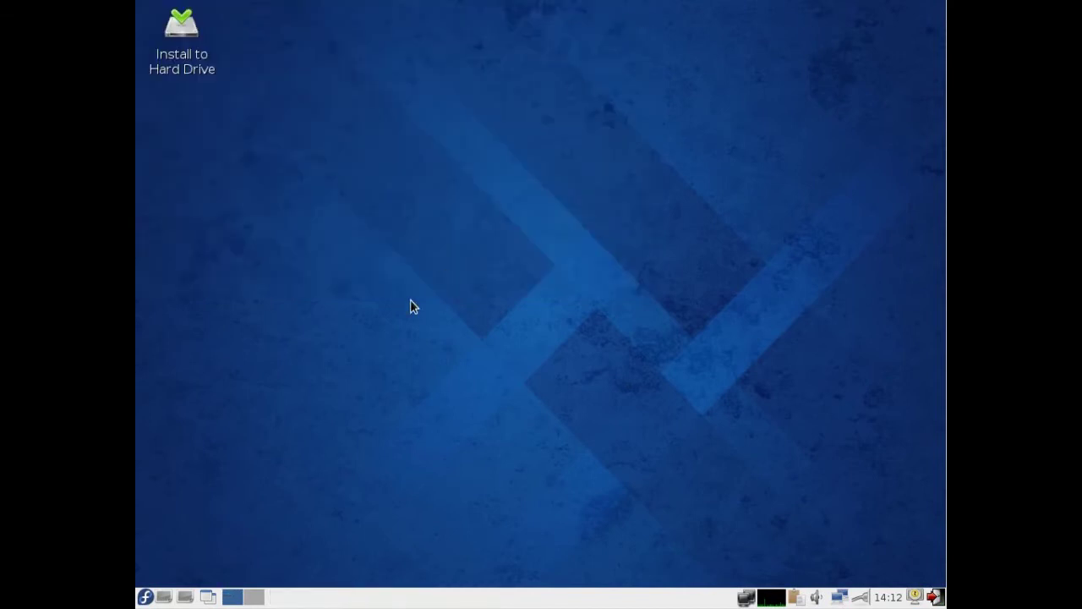
Open the Task Manager to examine the running processes with their CPU and memory usage, and close it.
click(145, 597)
mouse_move(183, 475)
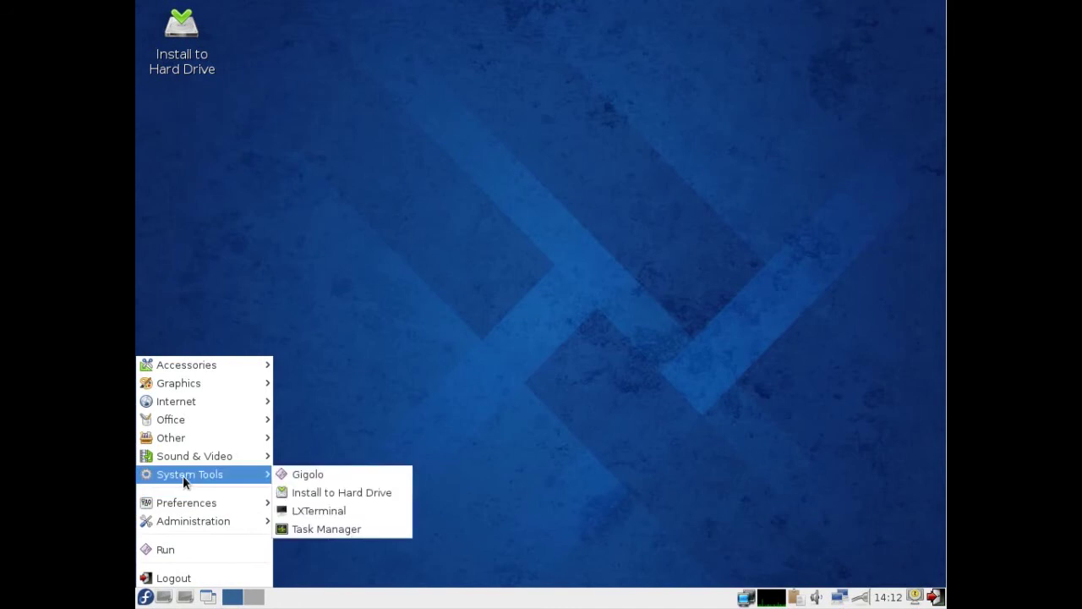
click(298, 532)
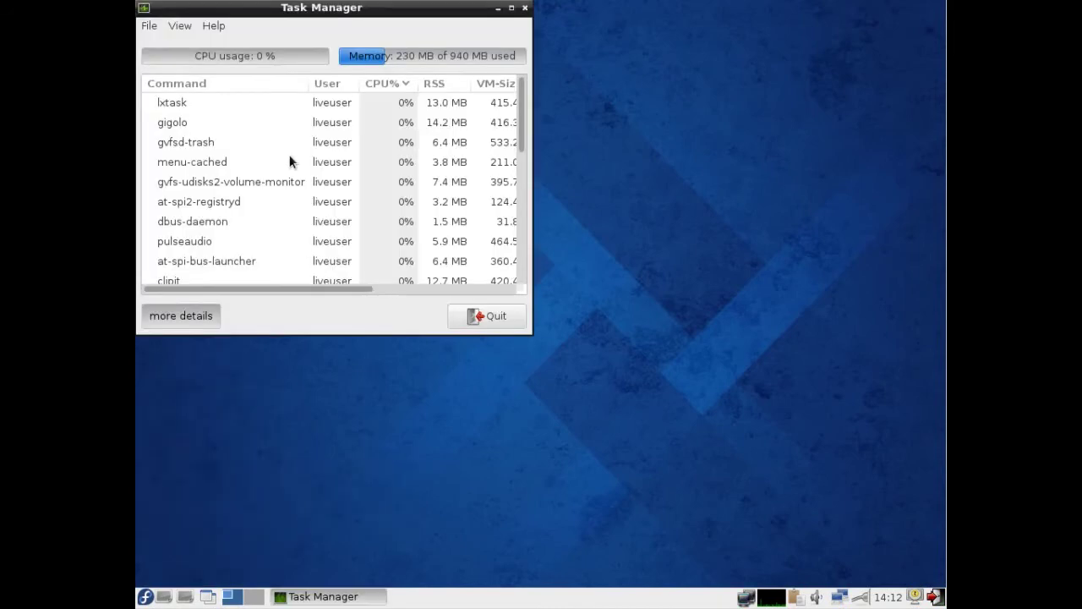
click(524, 8)
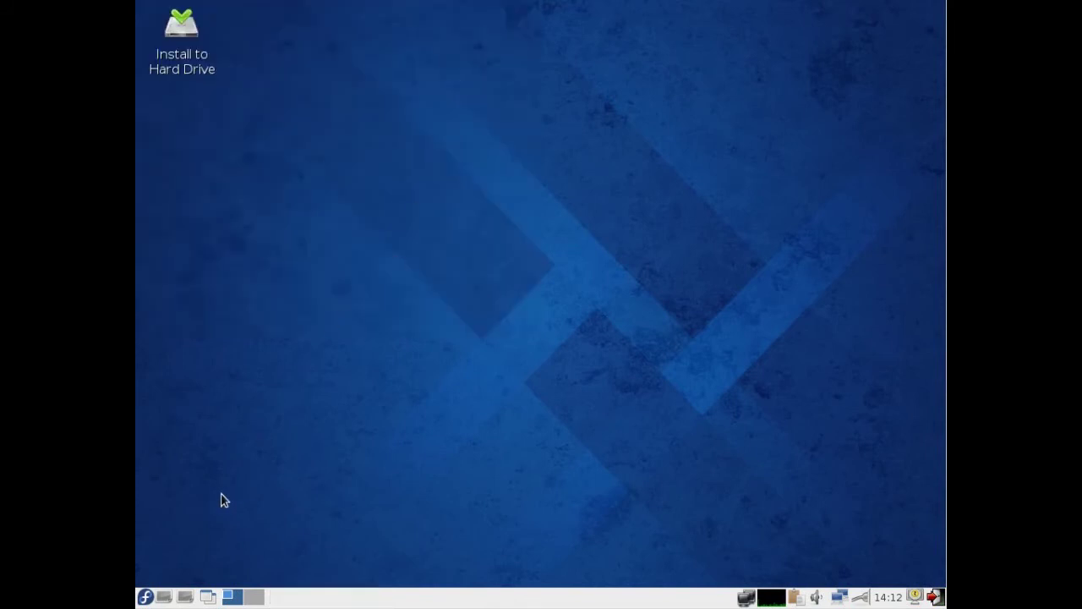
Open the GnomeBaker CD/DVD Writer, view its About information, and quit the program.
click(145, 596)
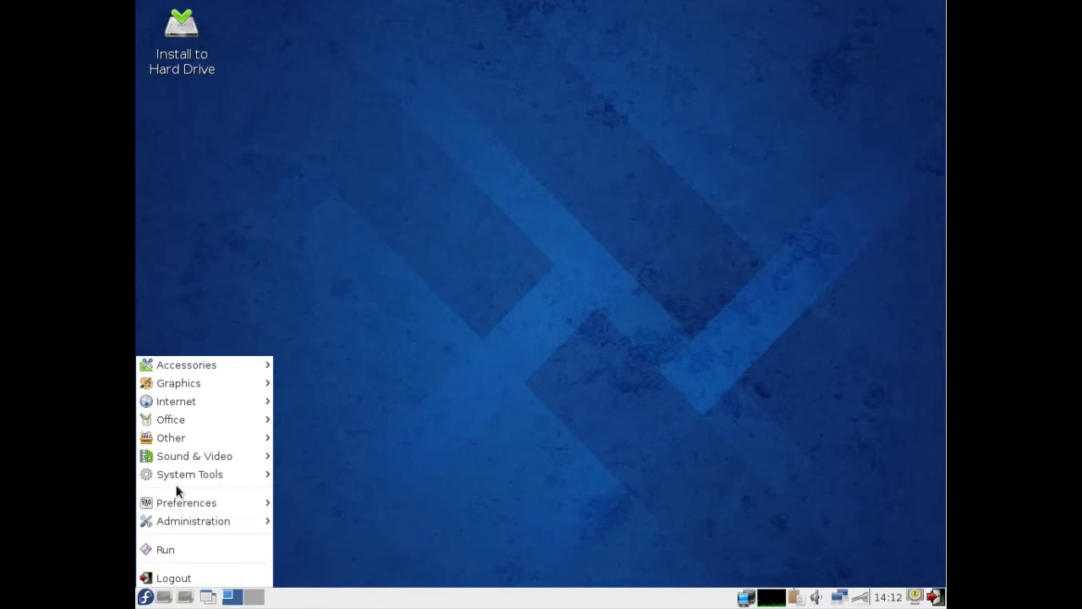
mouse_move(180, 460)
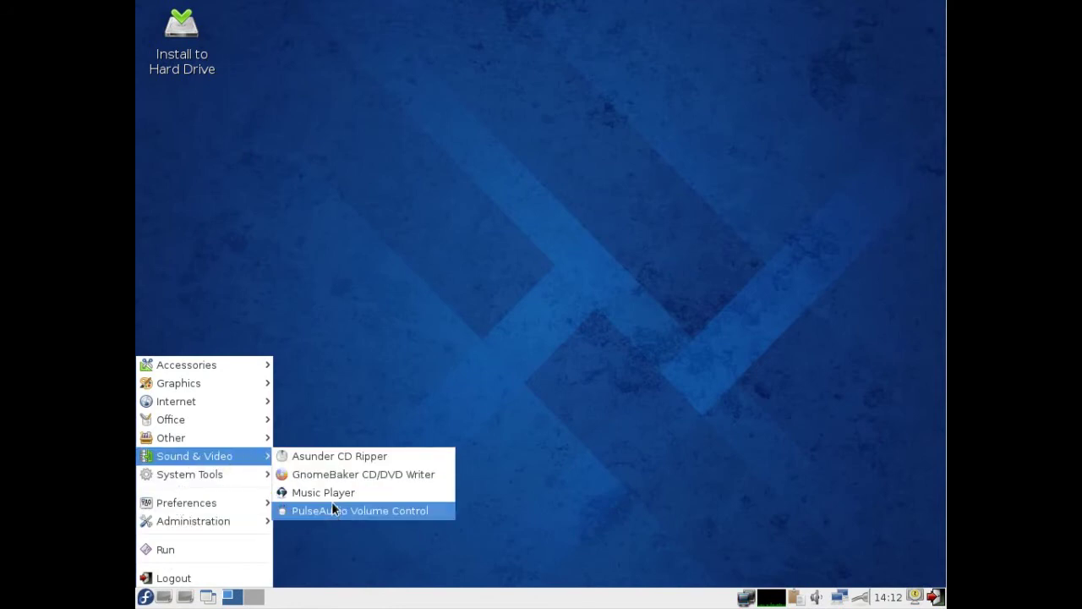
click(337, 475)
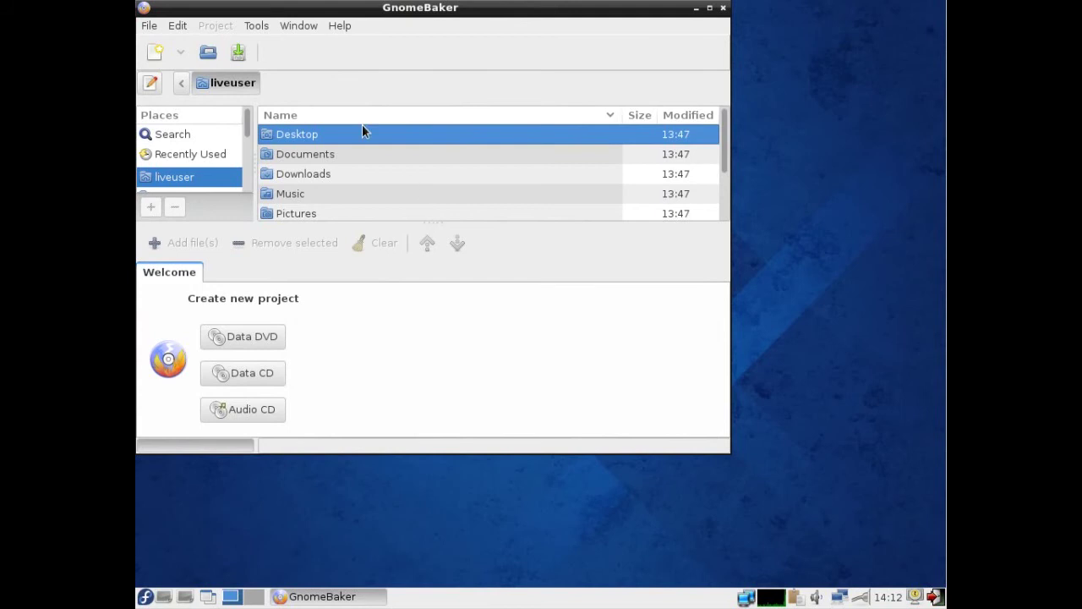
click(340, 25)
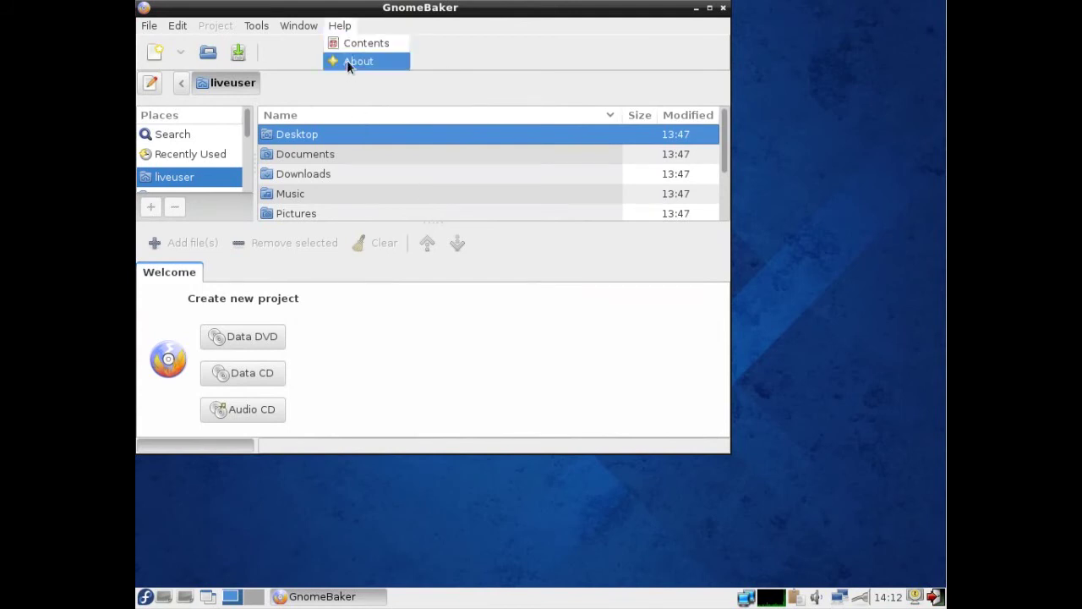
click(348, 64)
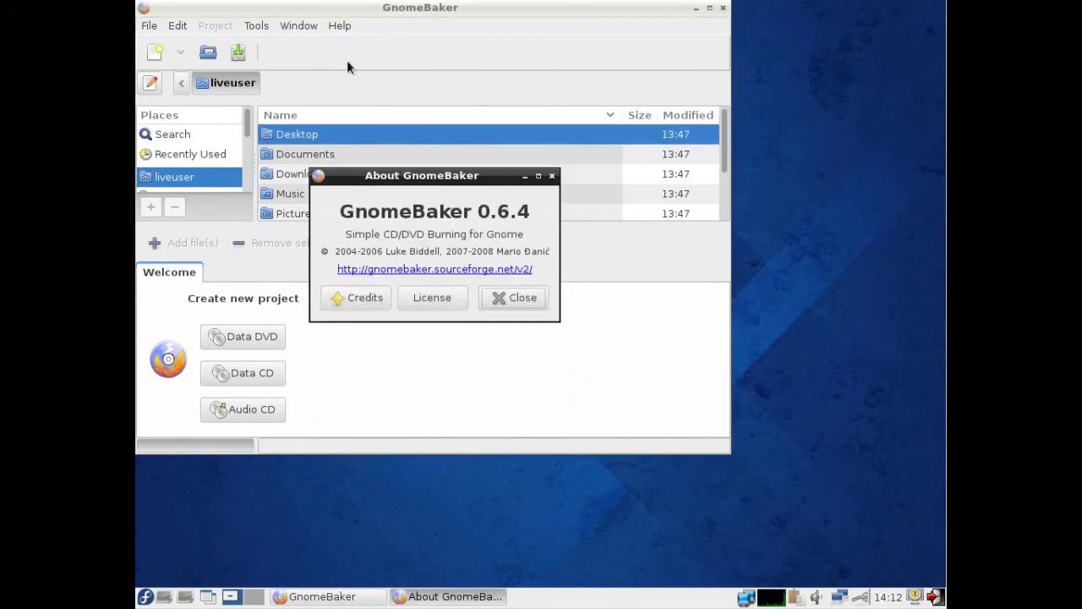
click(517, 298)
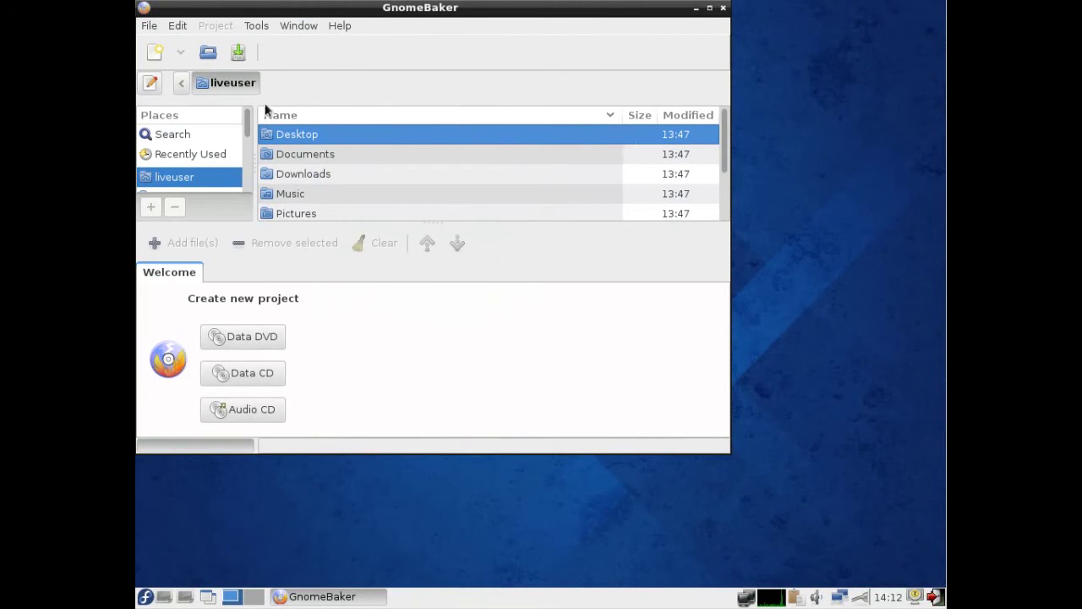
click(150, 26)
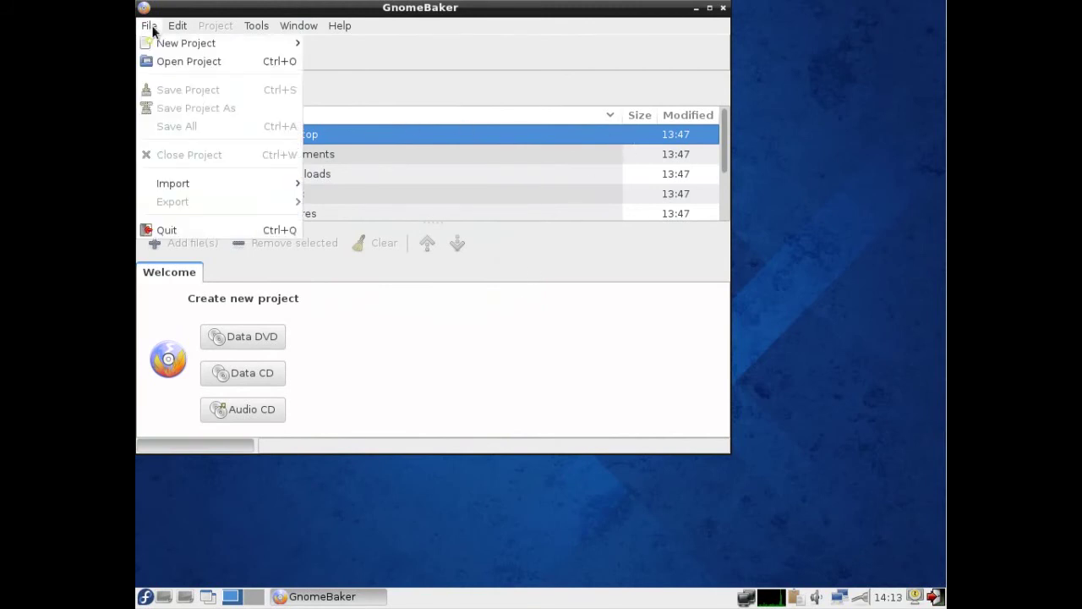
click(176, 230)
Open Asunder CD Ripper and review its general, filename, encoding and advanced preferences as well as its About information, without changing anything.
click(145, 595)
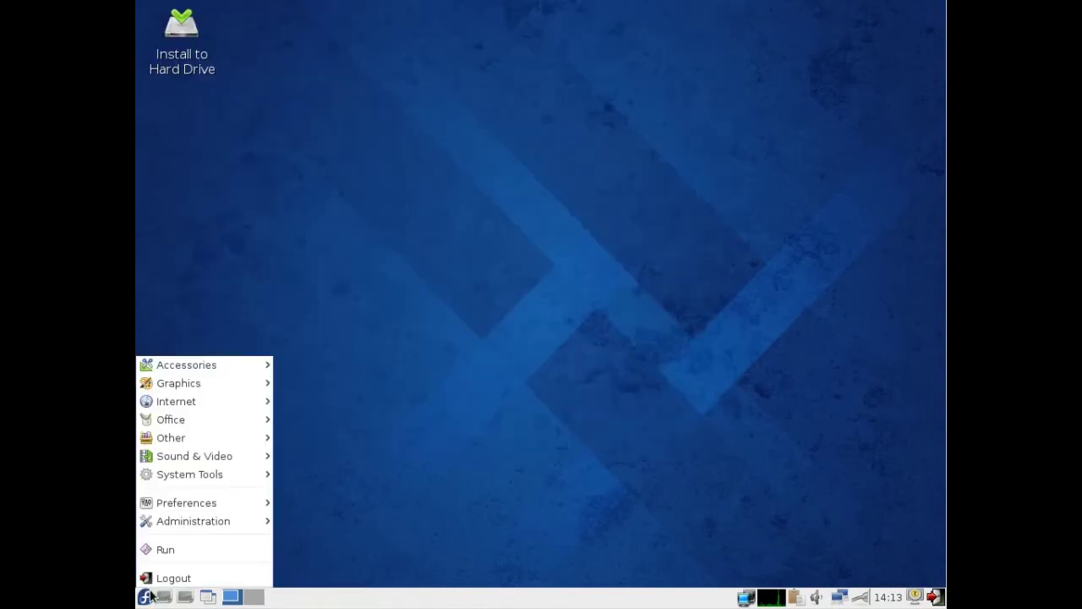
mouse_move(168, 456)
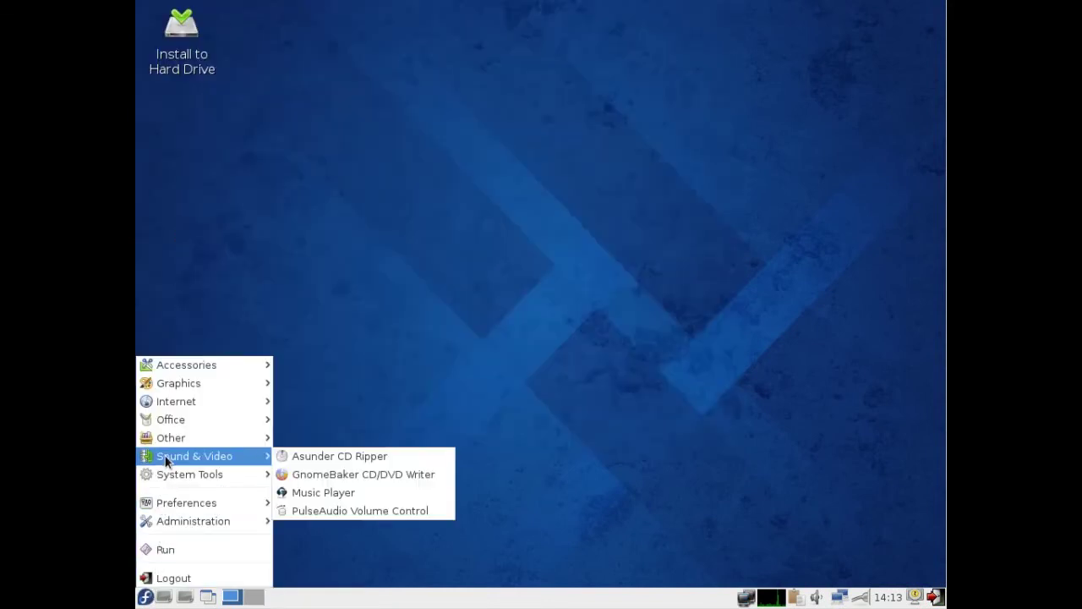
click(361, 457)
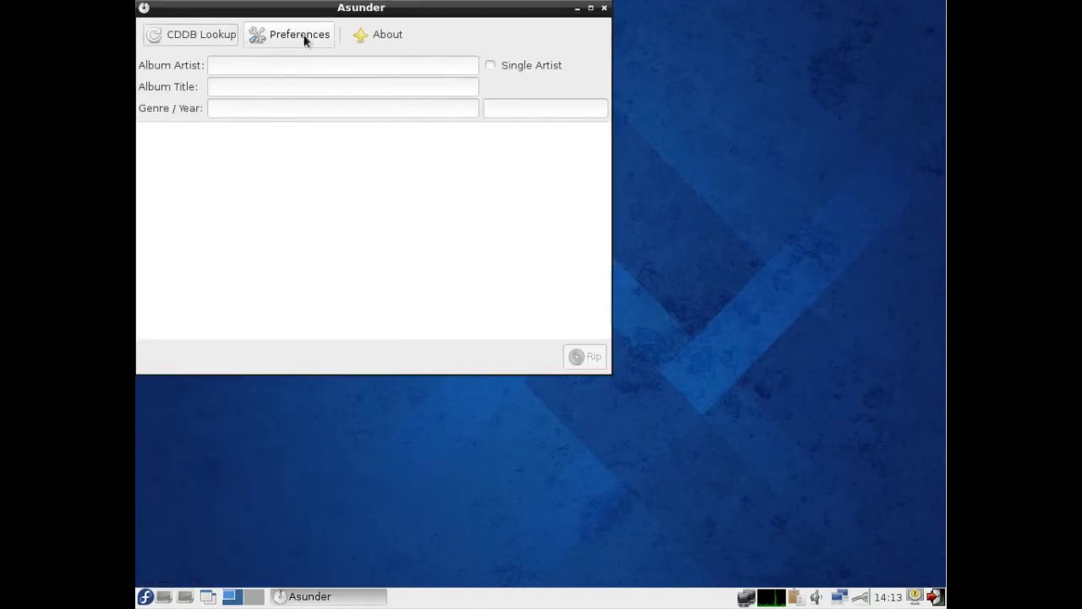
click(299, 34)
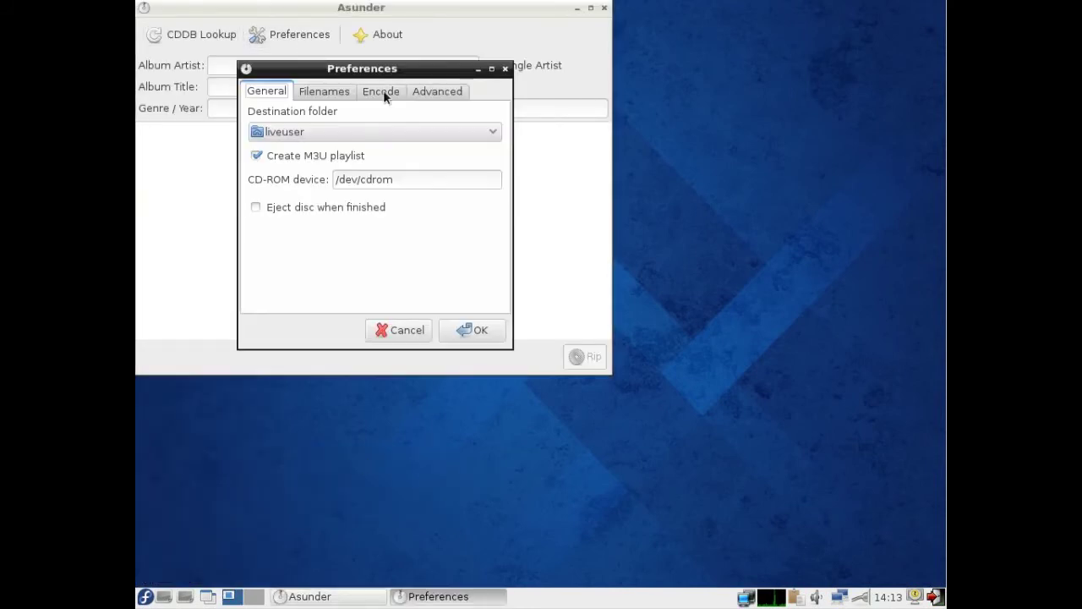
click(334, 93)
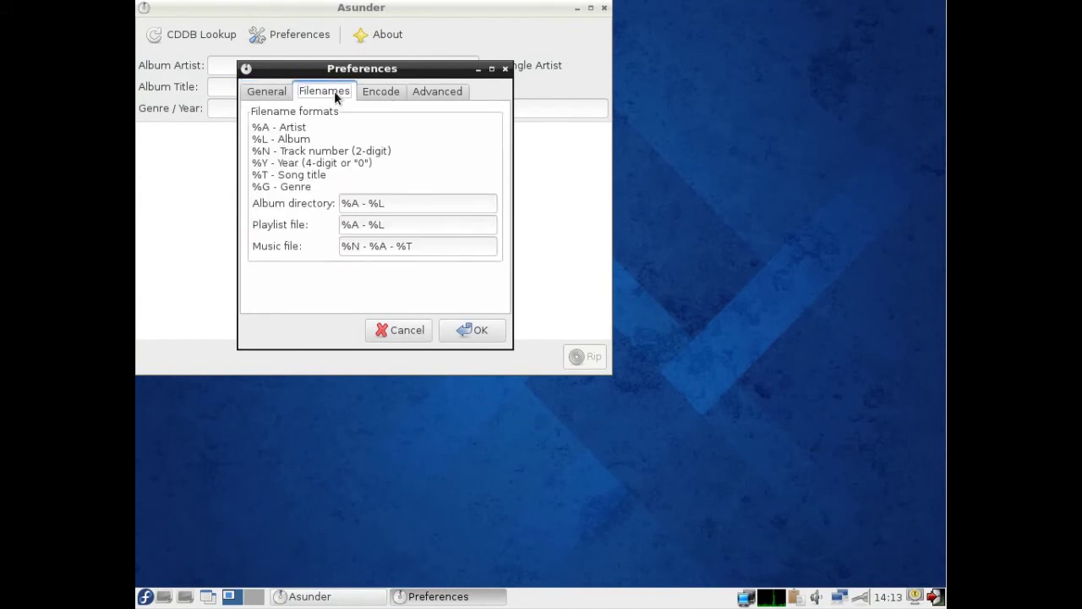
click(394, 94)
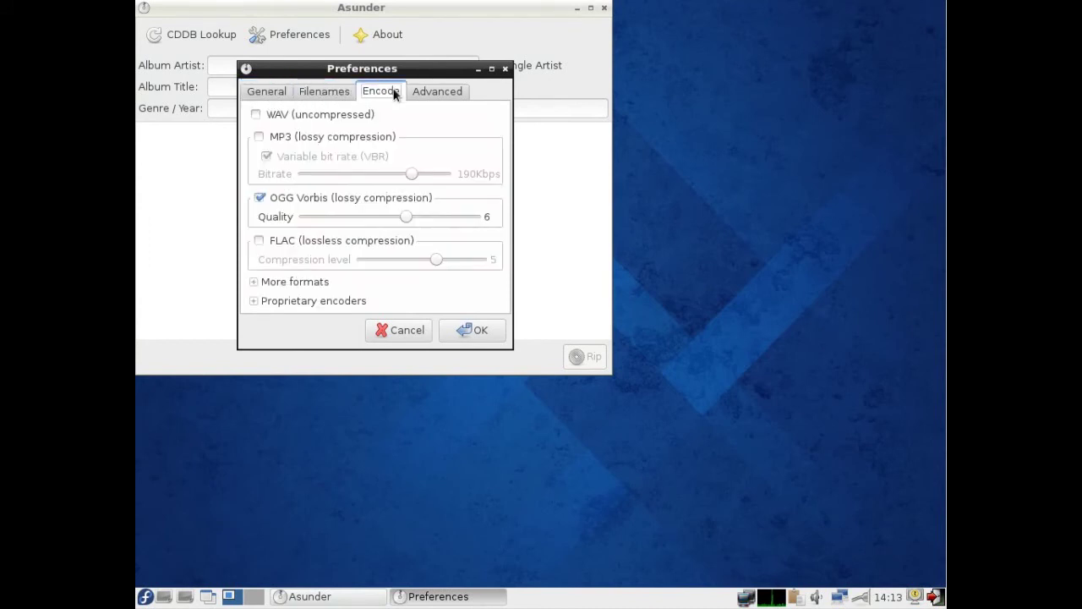
click(449, 93)
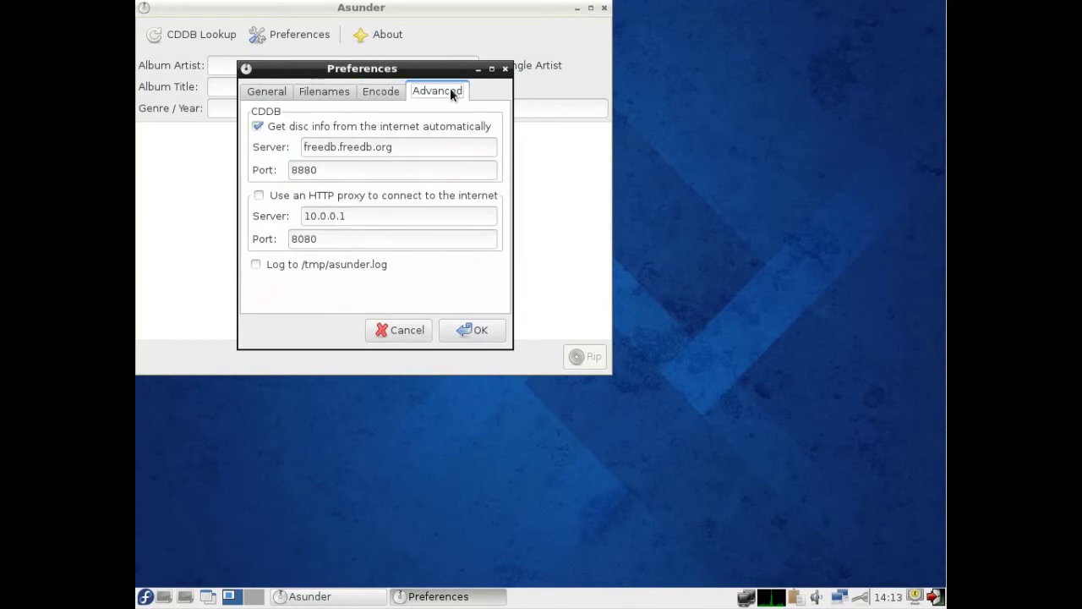
click(505, 69)
click(387, 34)
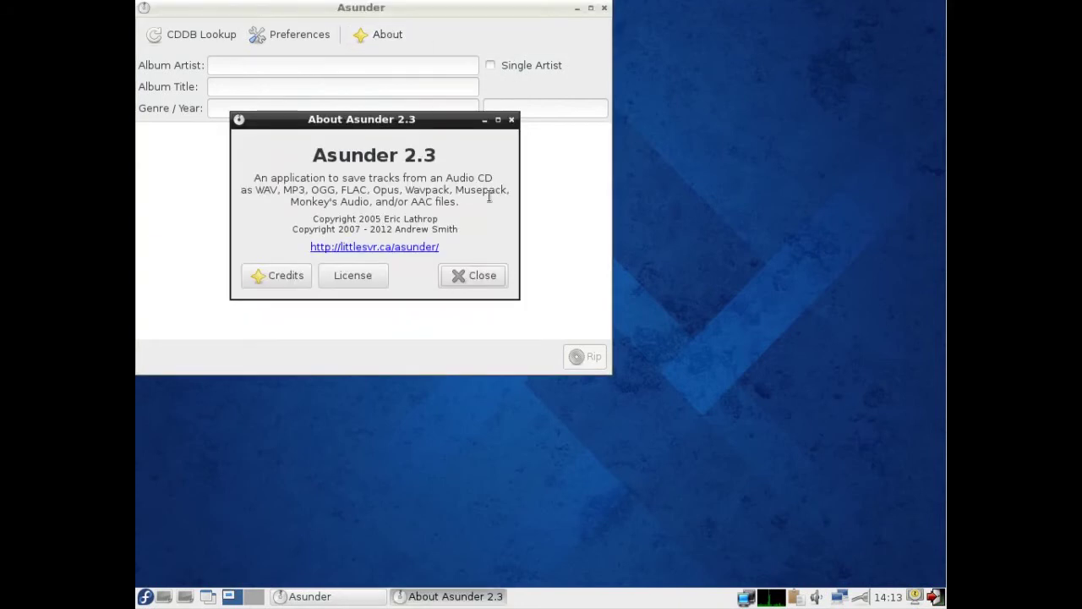
click(480, 276)
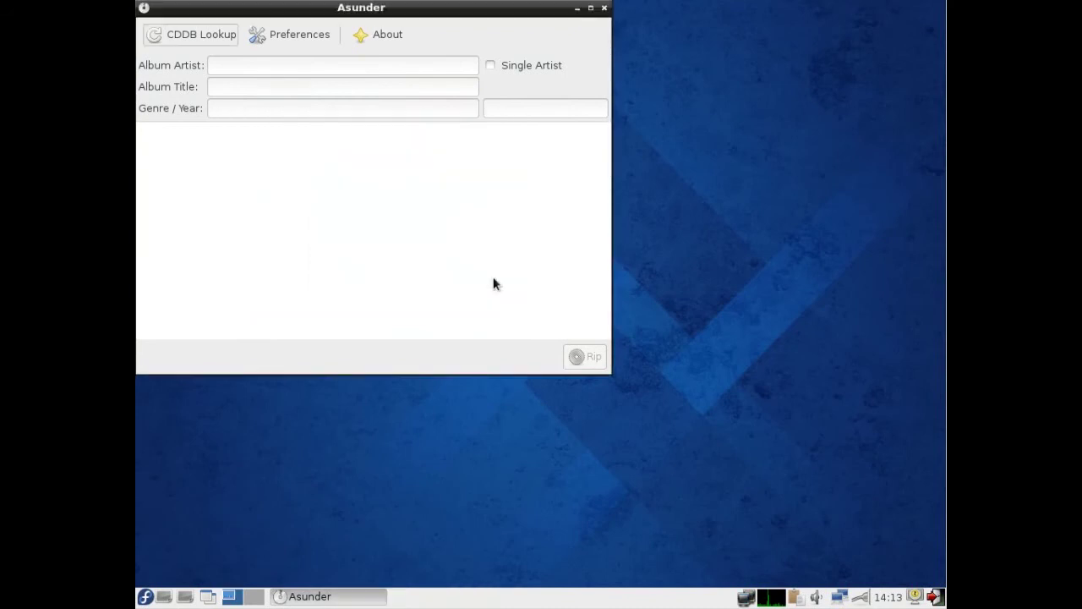
Close Asunder and open the AbiWord word processor from the office applications.
click(603, 8)
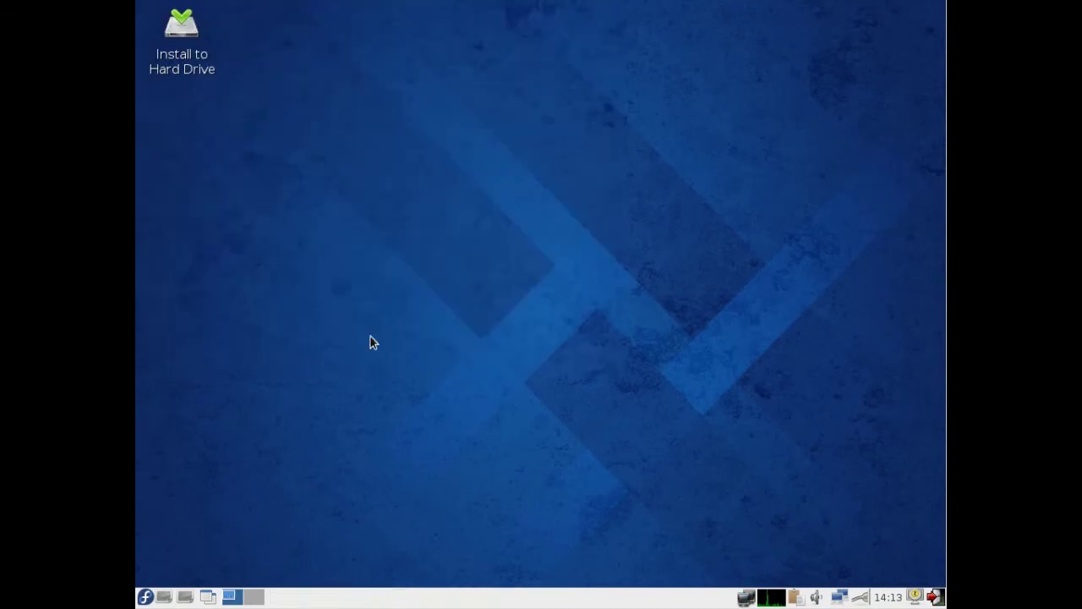
click(148, 595)
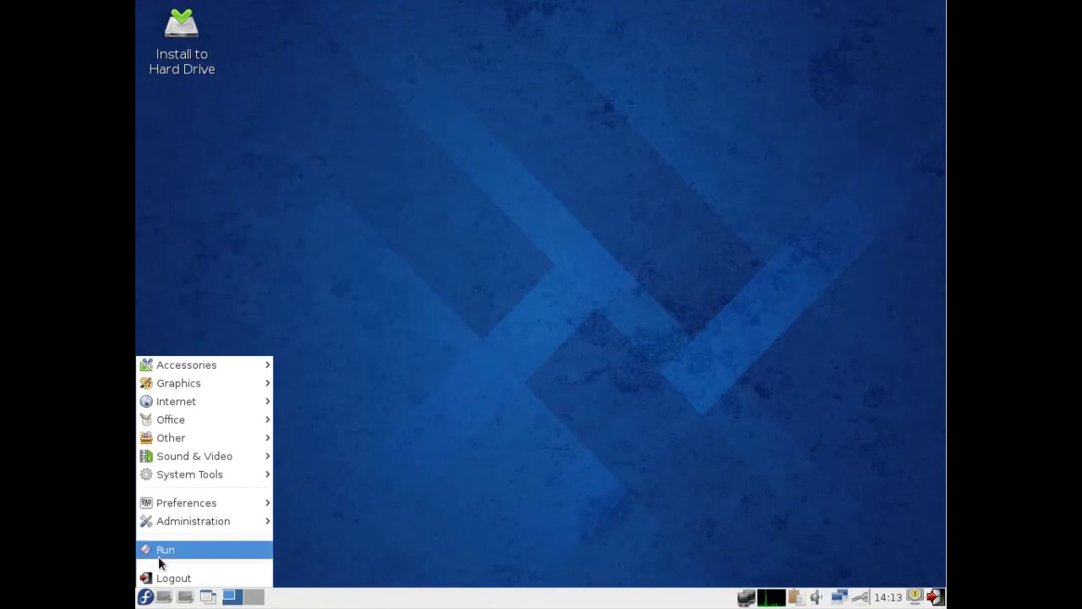
mouse_move(169, 456)
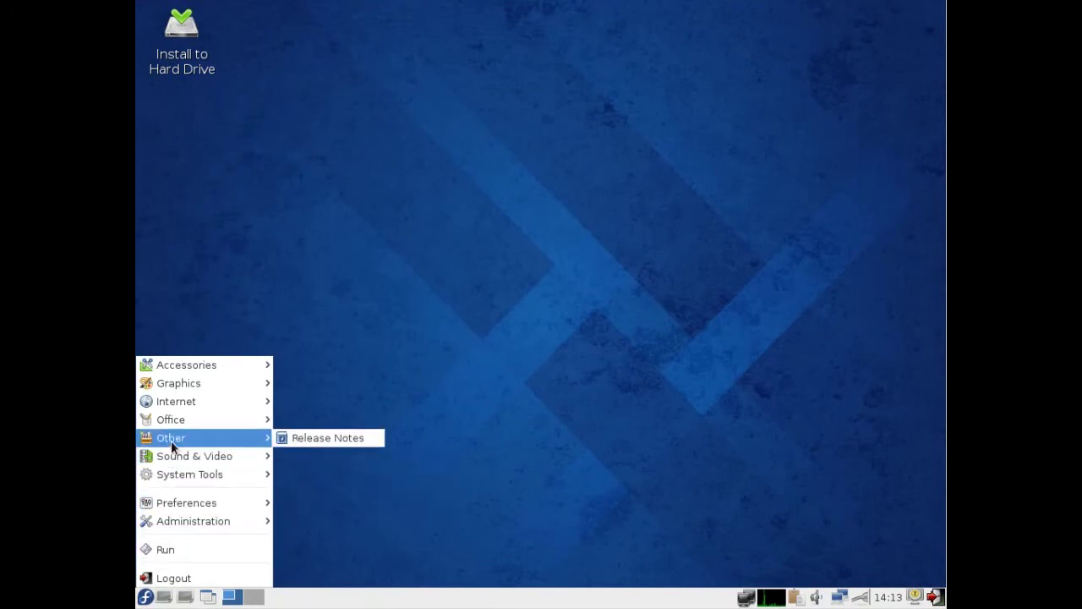
mouse_move(241, 422)
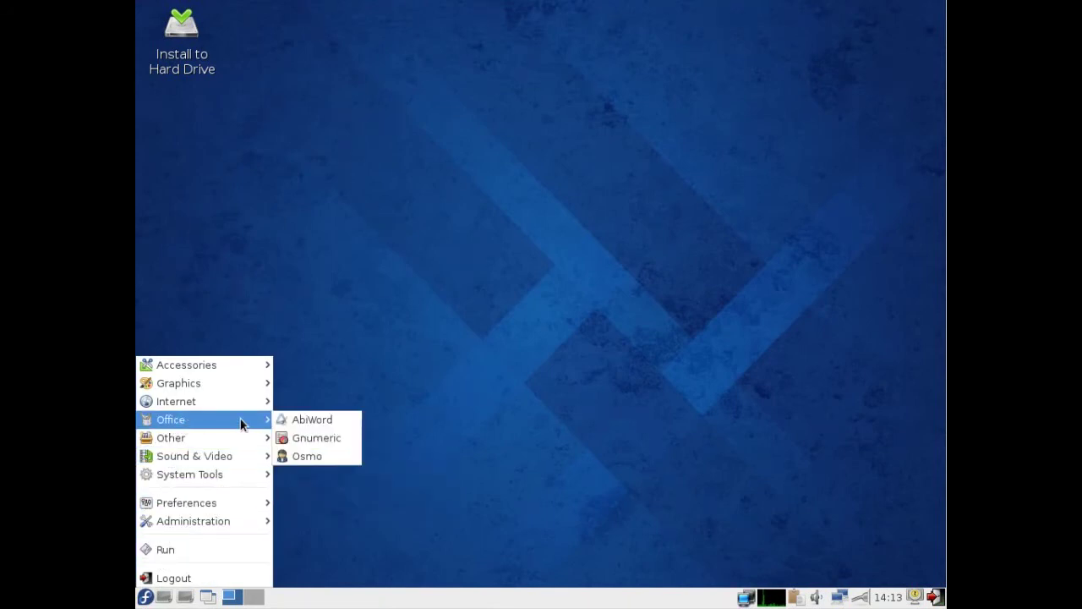
click(330, 423)
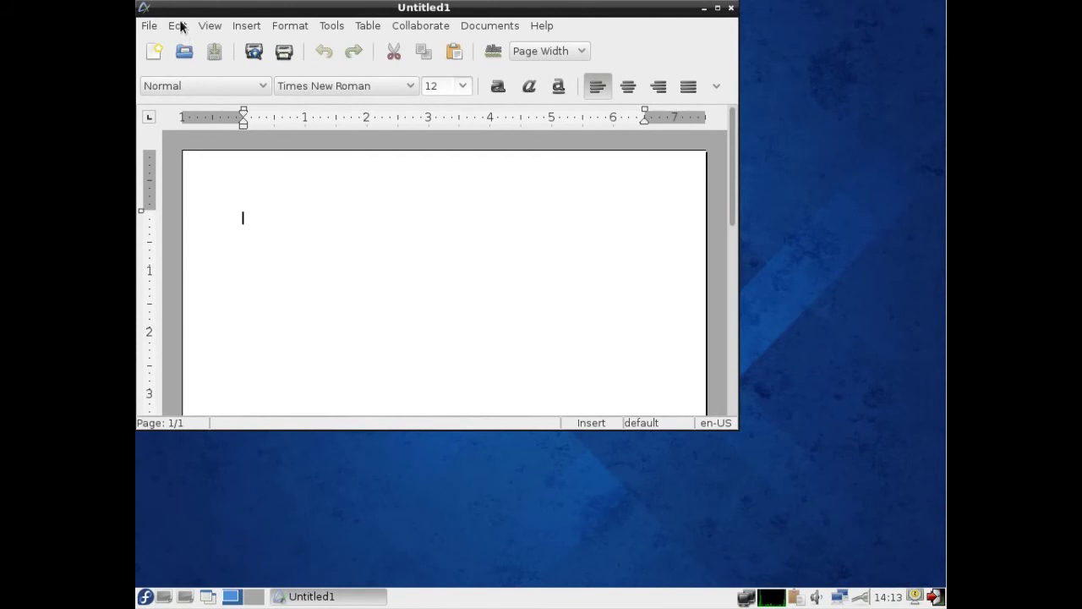
Look through AbiWord's file, insert, format, tools and collaboration commands without choosing any.
click(177, 26)
mouse_move(159, 27)
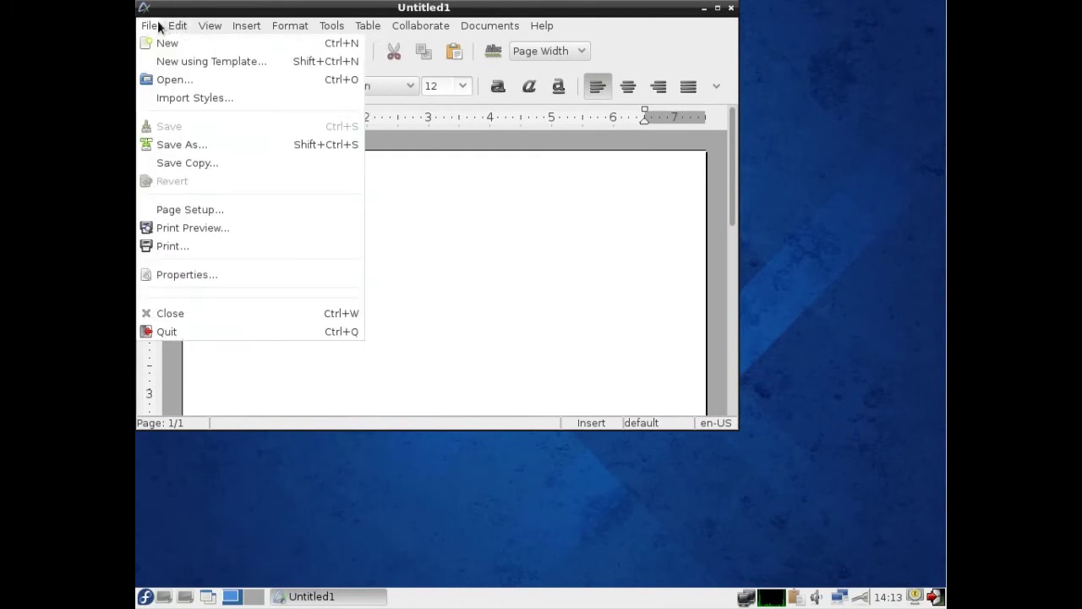
mouse_move(236, 31)
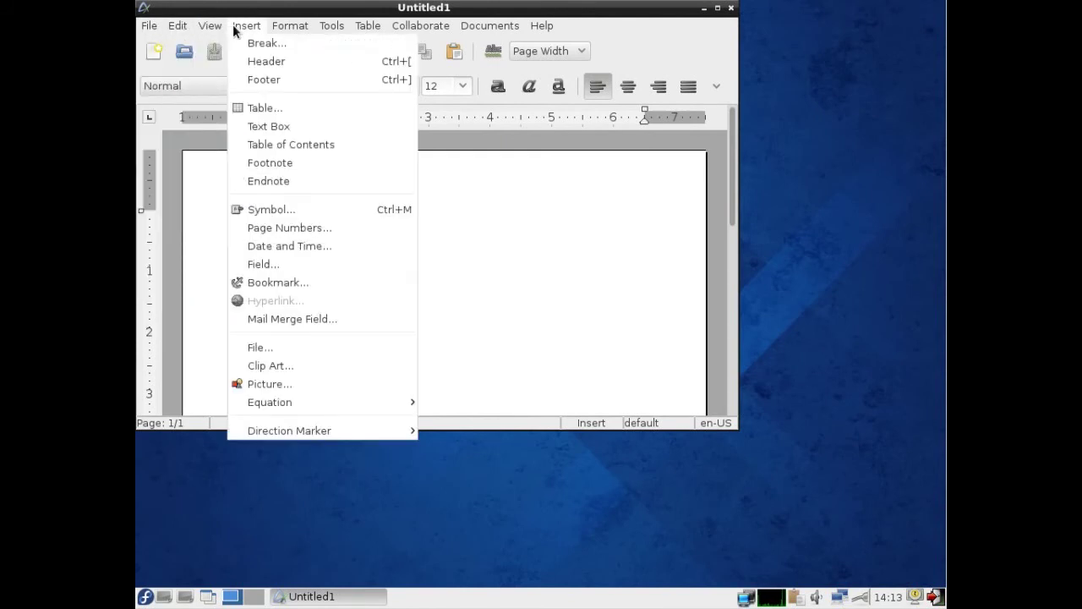
mouse_move(271, 29)
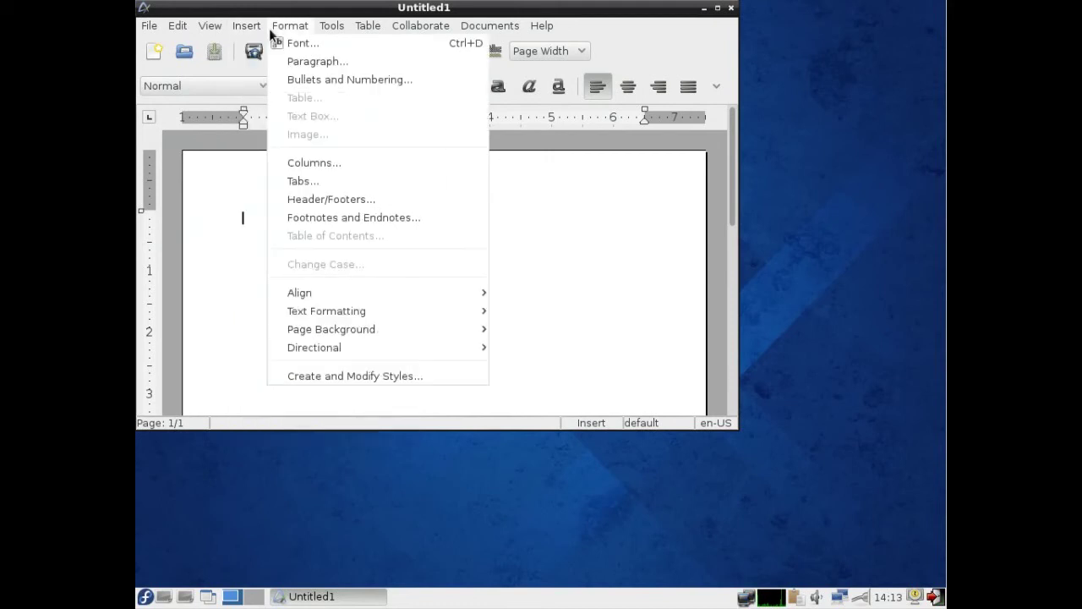
mouse_move(317, 33)
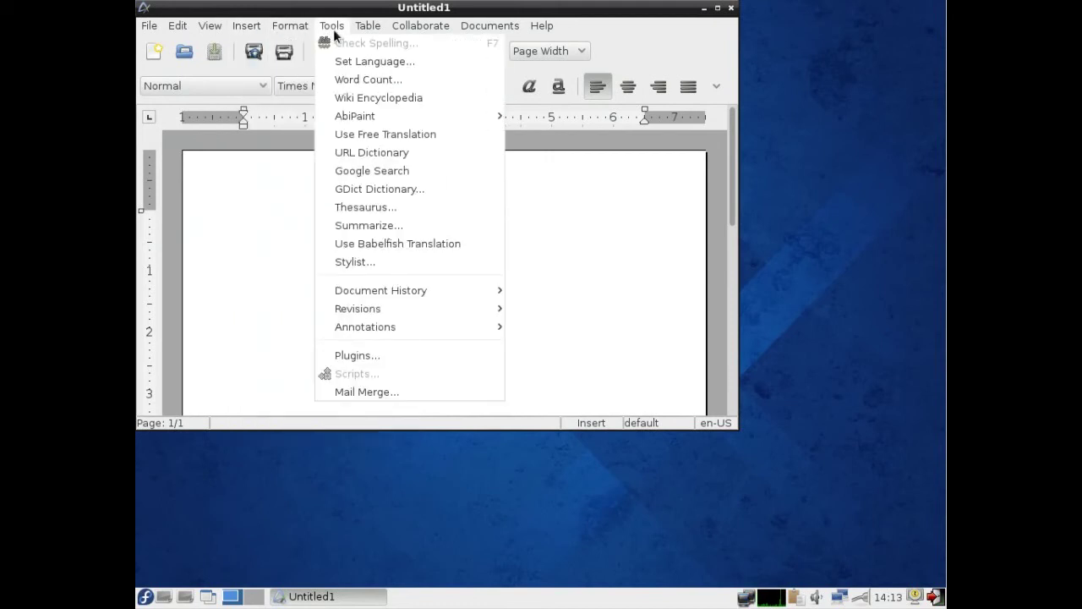
mouse_move(355, 32)
mouse_move(408, 34)
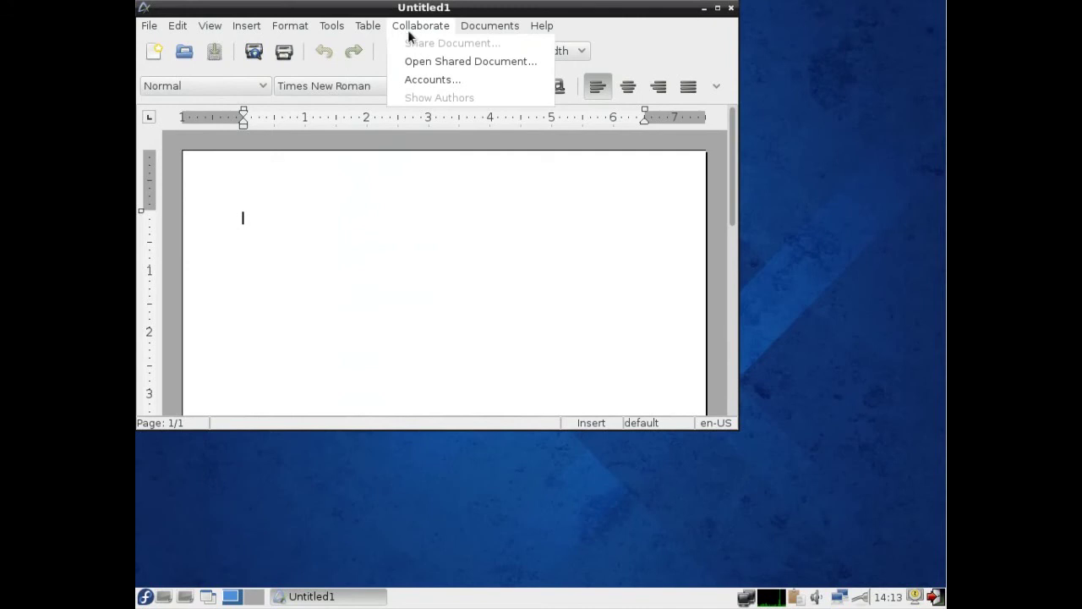
View AbiWord's About information, dismiss it, and close the word processor.
mouse_move(541, 27)
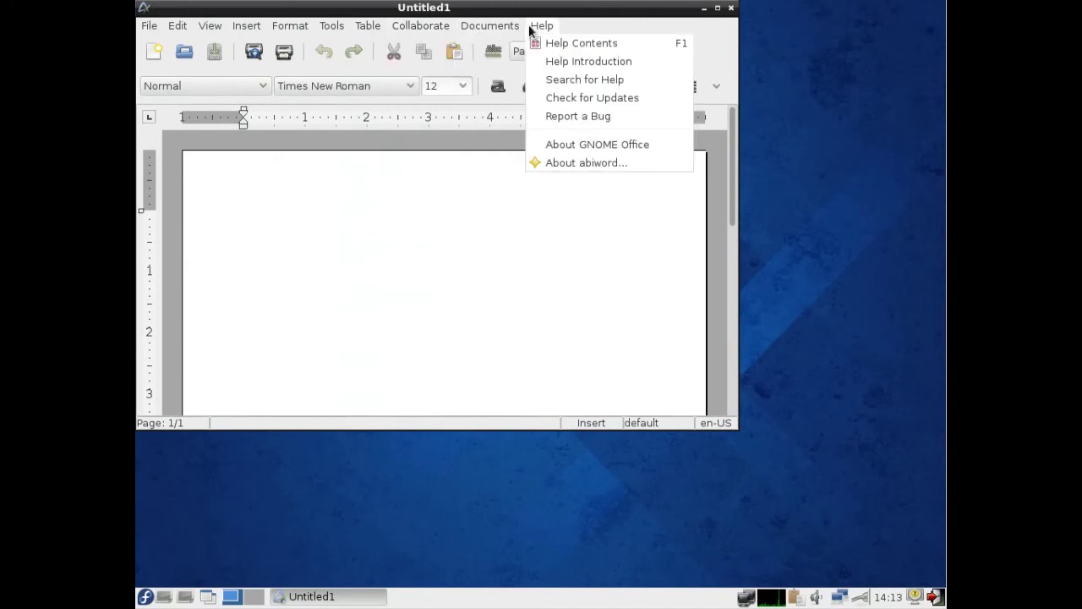
click(550, 163)
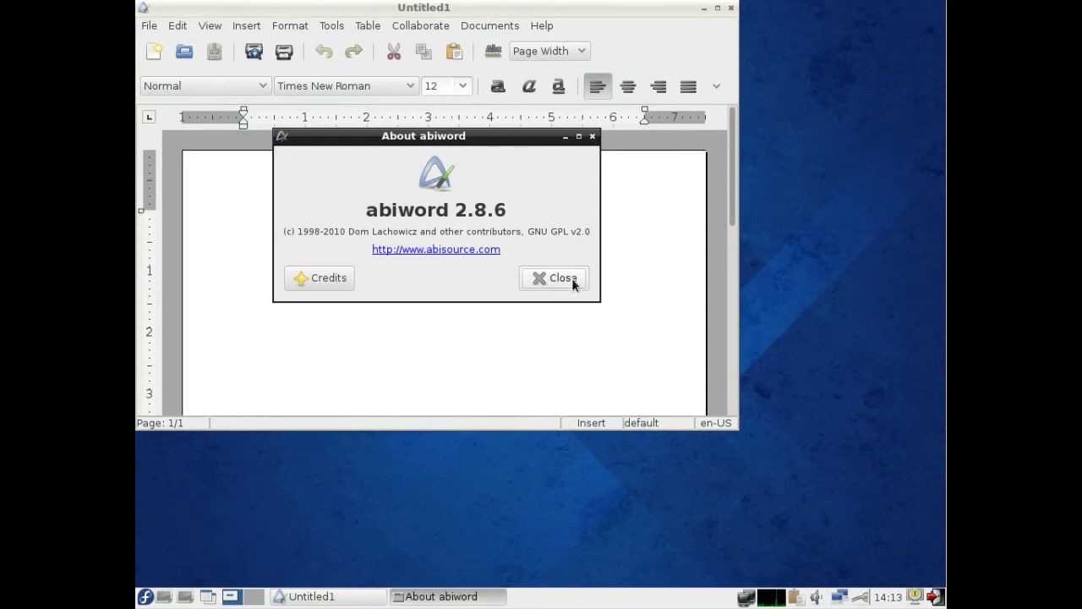
click(572, 282)
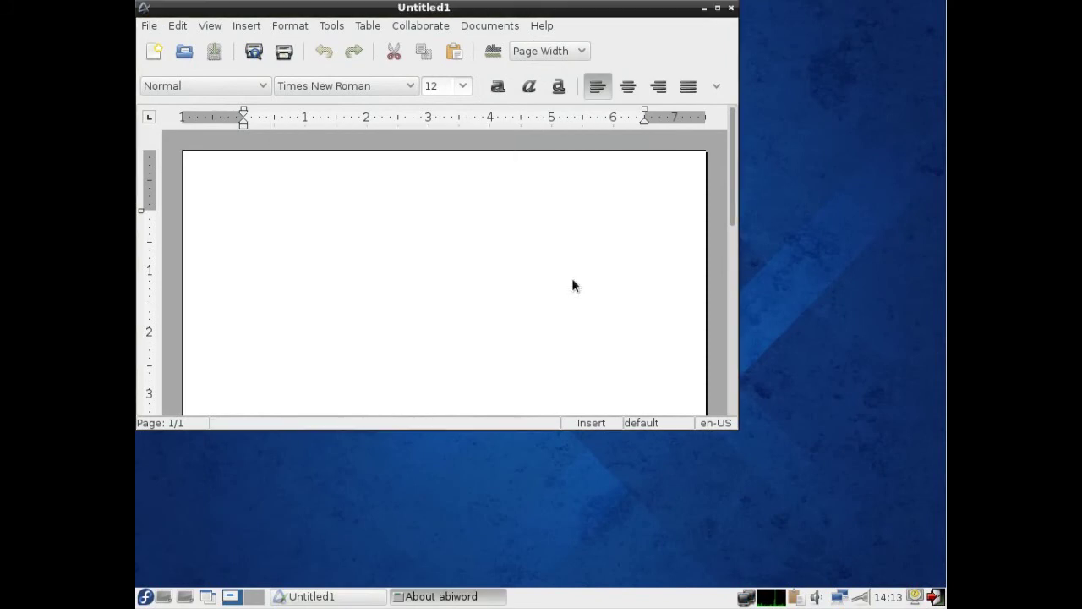
click(731, 8)
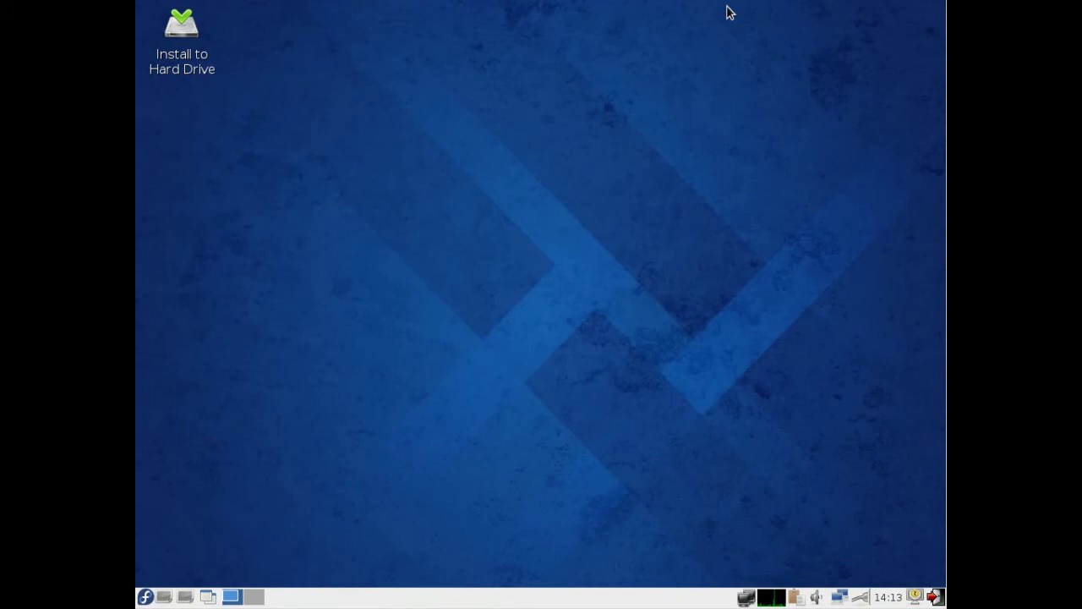
Review the office and internet application lists, open Image Viewer from the graphics applications, reposition its window and quit it.
click(145, 597)
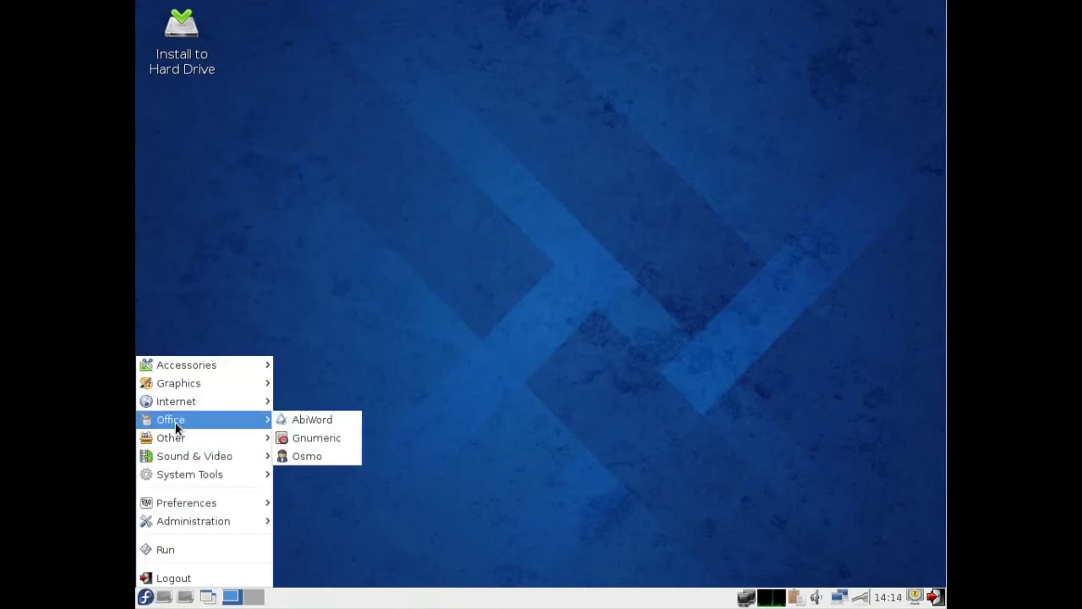
mouse_move(178, 401)
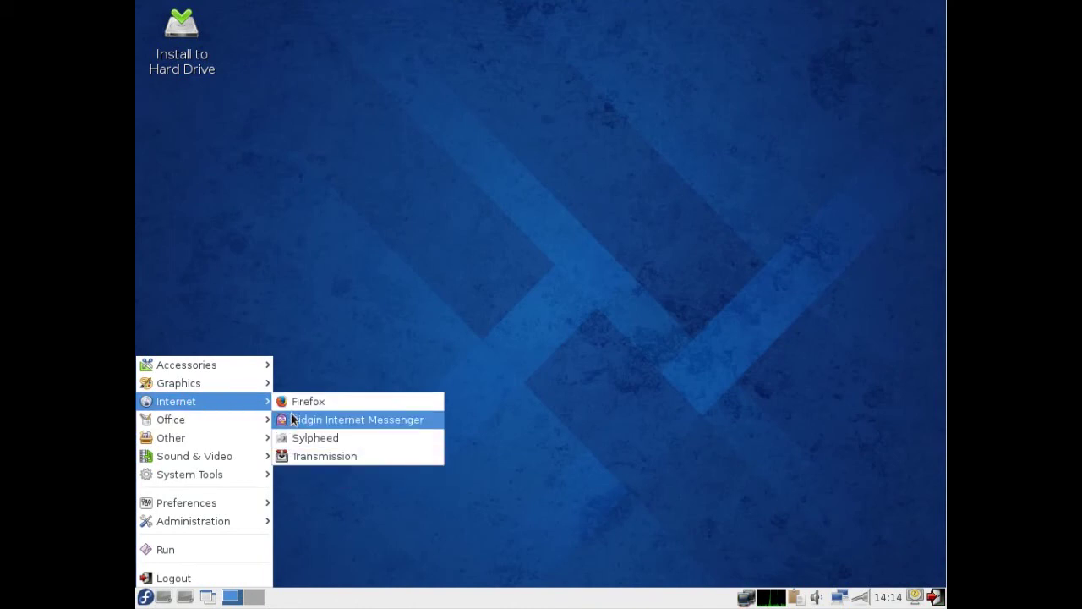
mouse_move(259, 383)
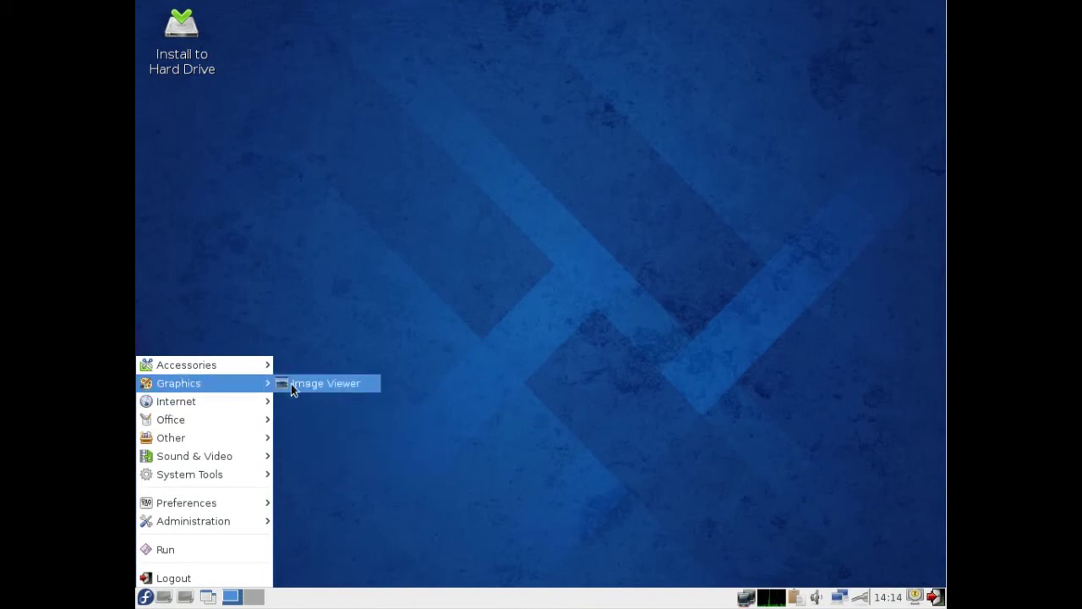
click(325, 383)
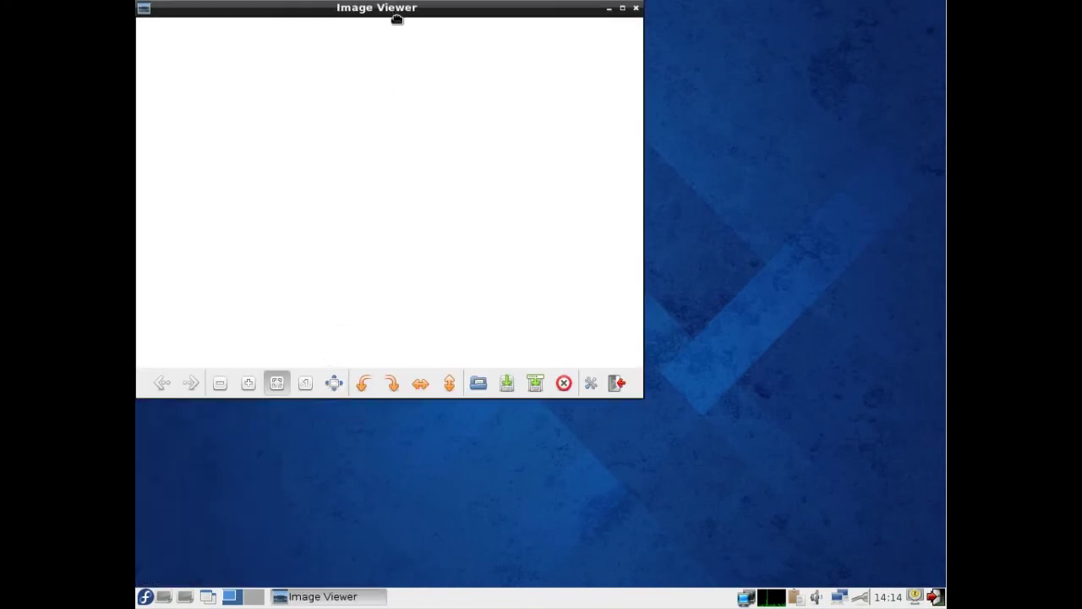
drag(391, 9, 445, 49)
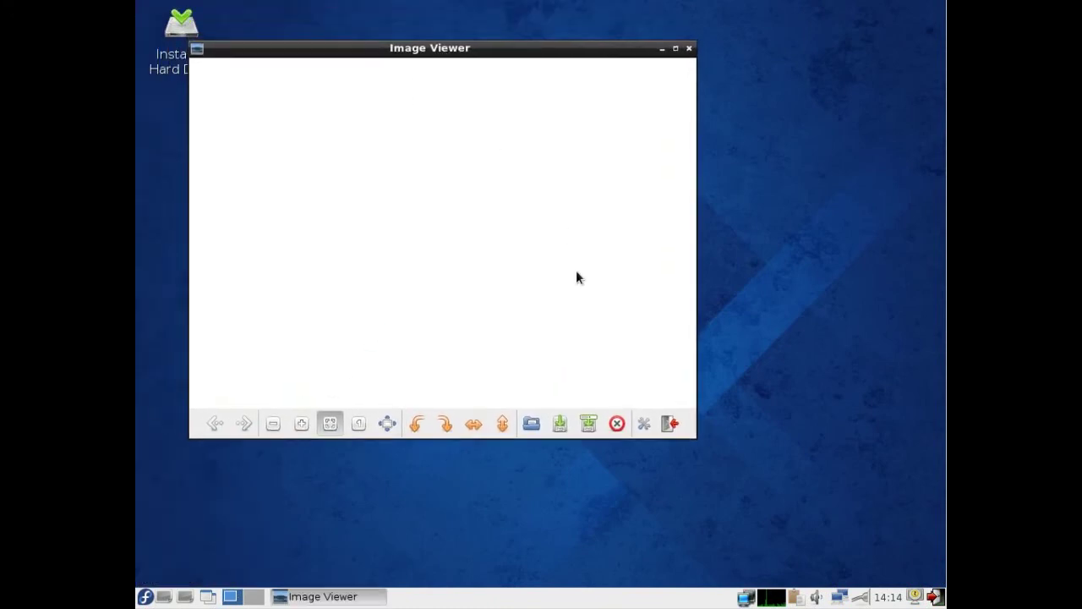
click(670, 422)
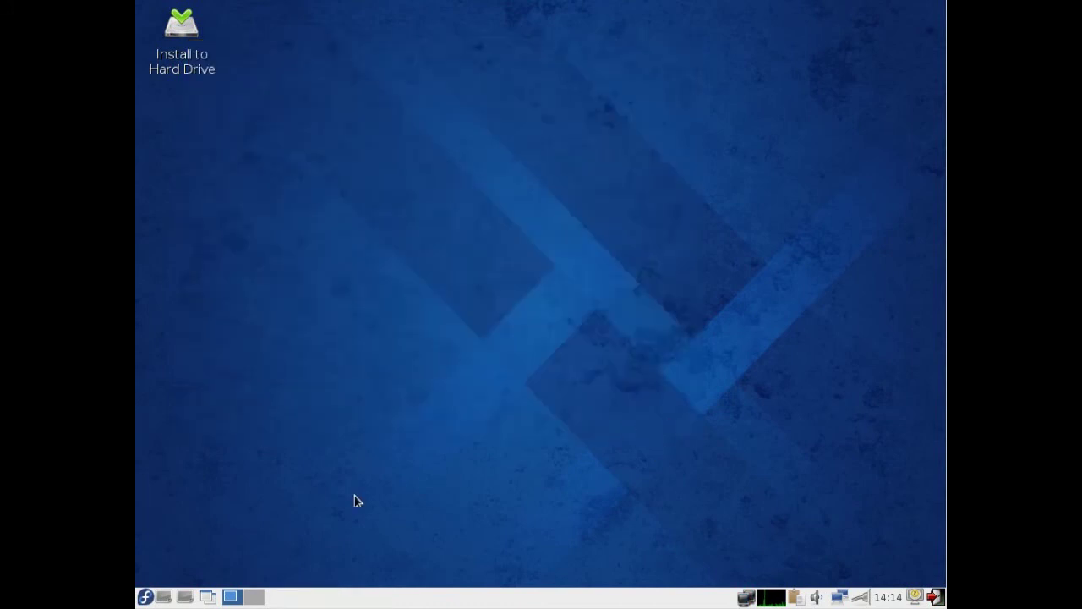
Open the PCManFM file manager from the accessories, view its About information, and close it.
click(147, 595)
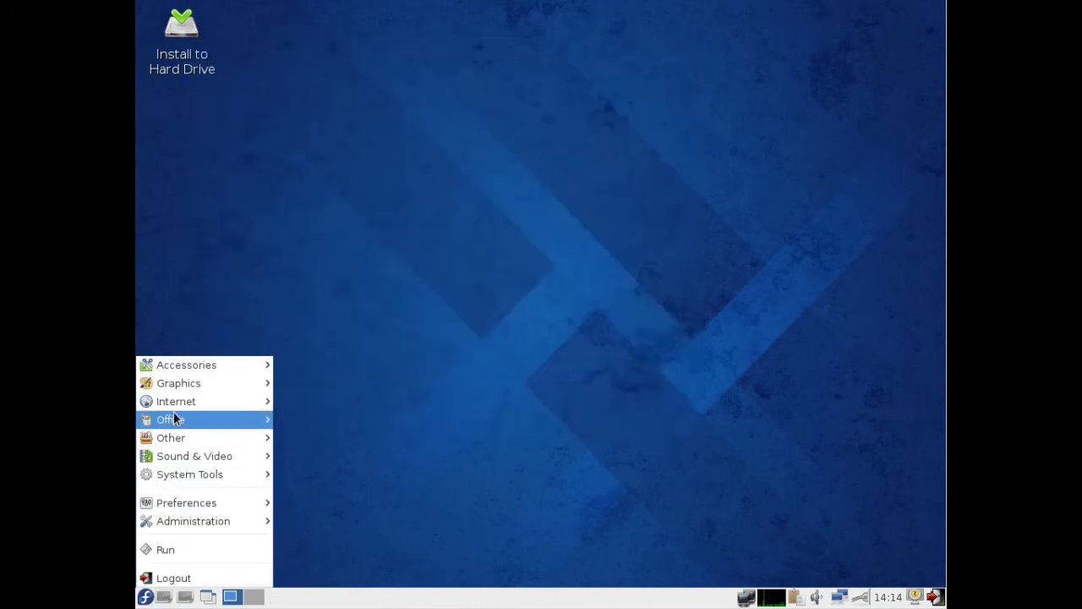
mouse_move(194, 365)
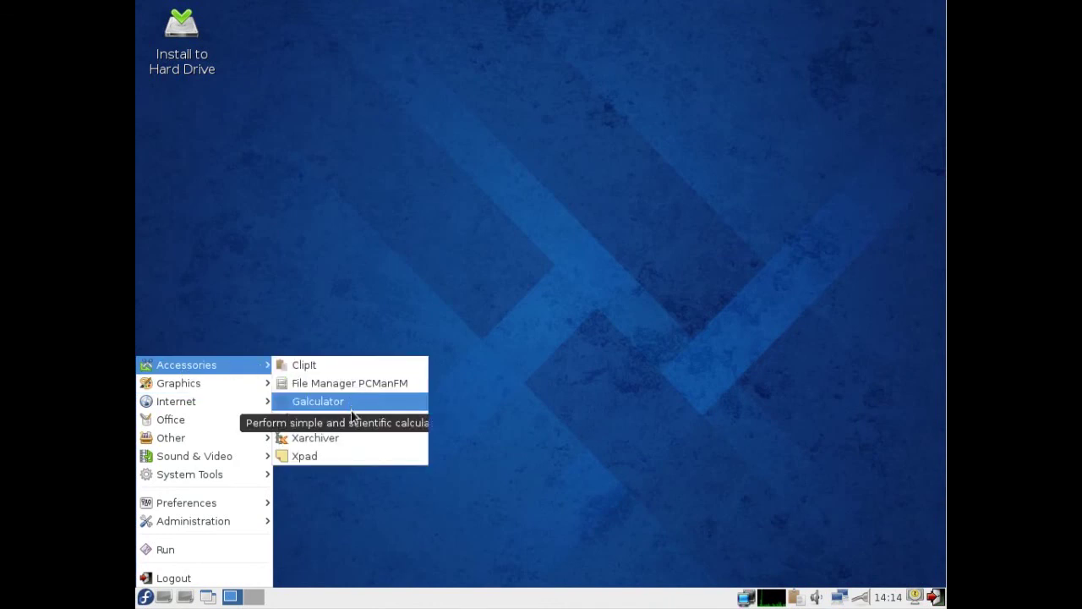
click(356, 383)
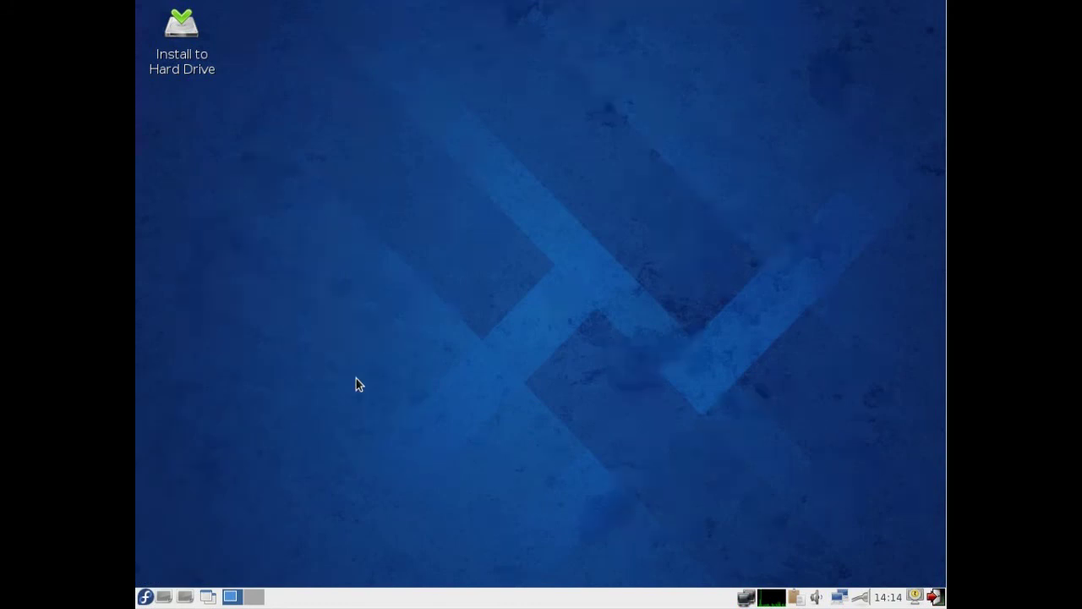
click(380, 28)
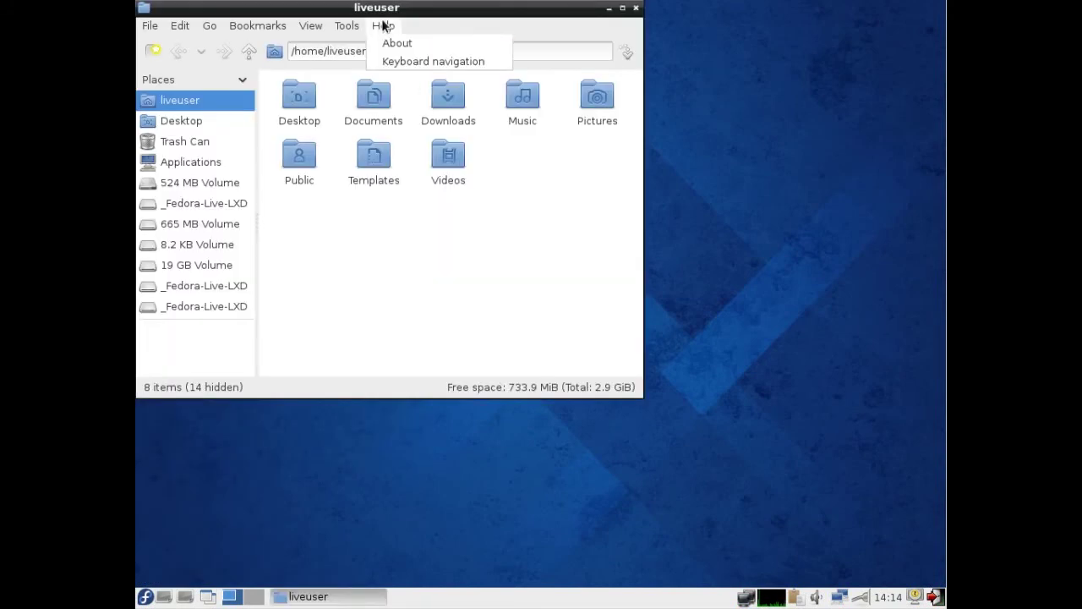
click(388, 43)
click(517, 325)
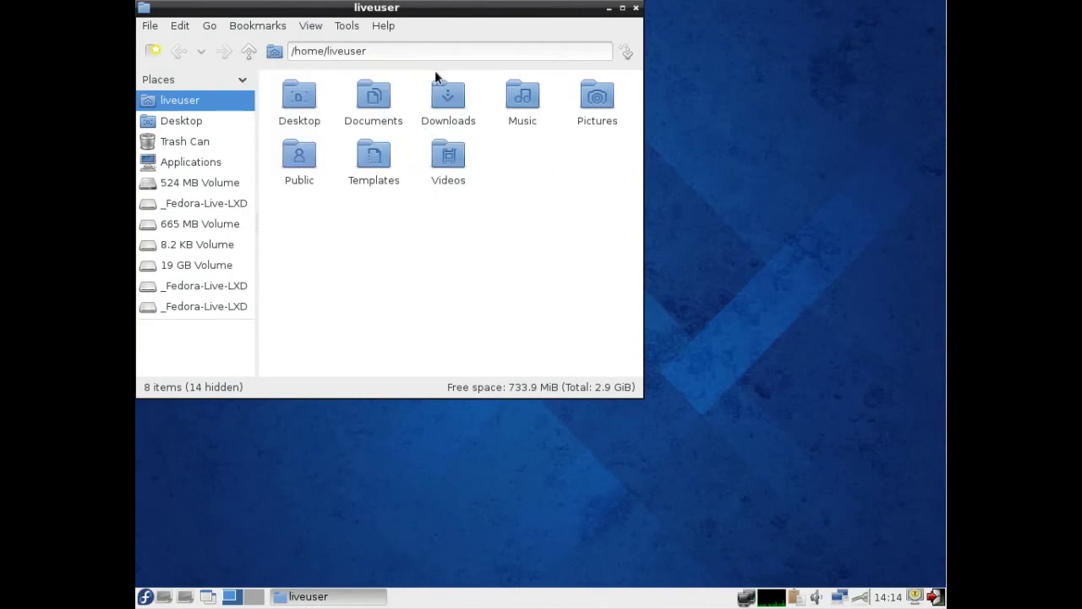
click(636, 8)
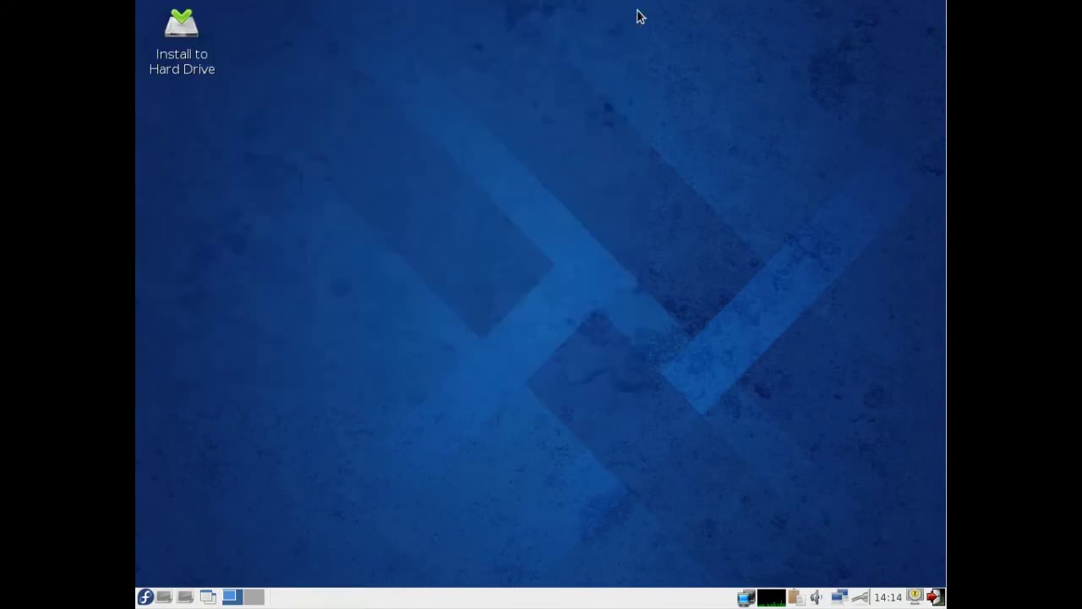
Launch ClipIt from the accessories and check both clipboard icons in the system tray.
click(145, 597)
mouse_move(199, 370)
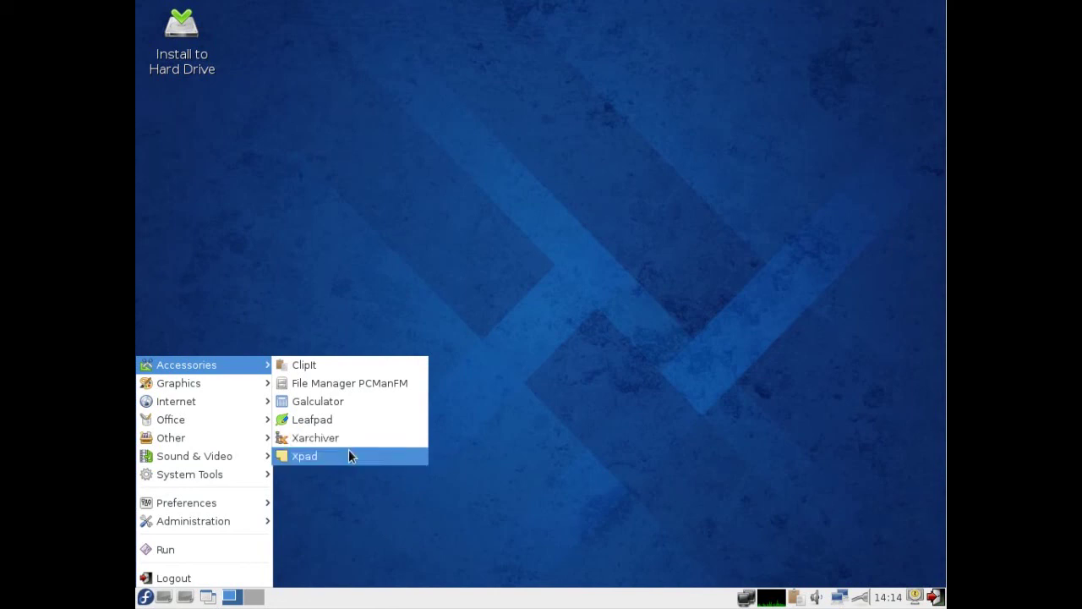
click(340, 366)
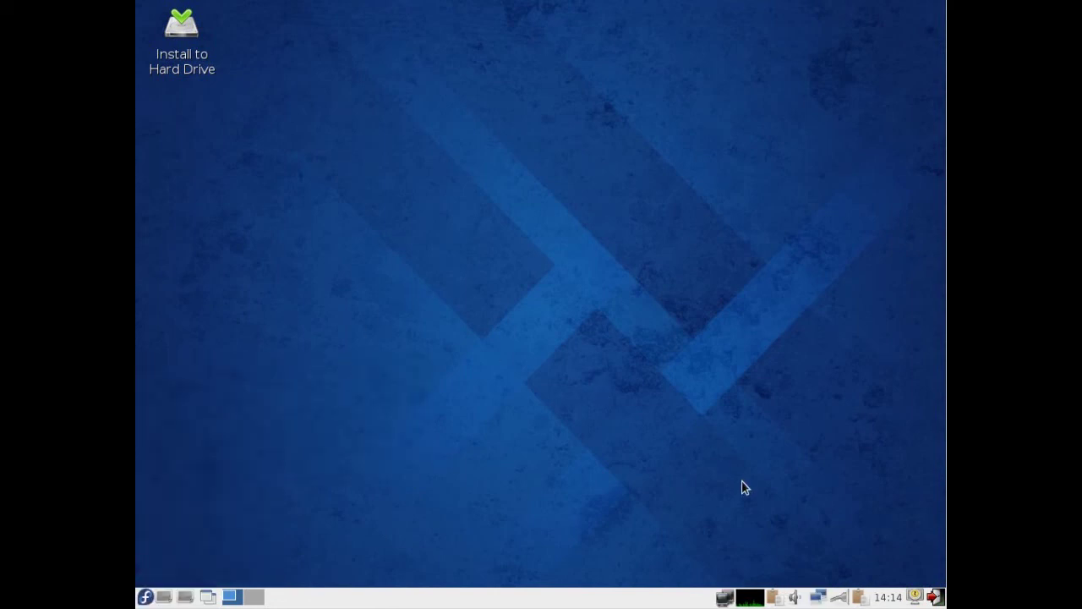
click(864, 599)
click(812, 504)
click(782, 598)
click(814, 502)
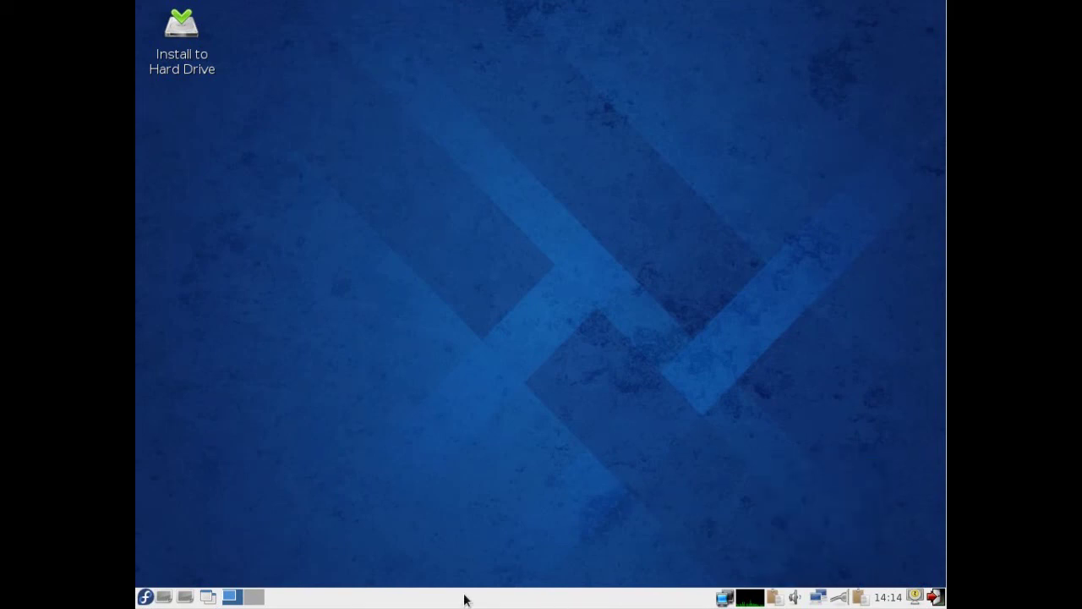
Open the Leafpad text editor, look through its commands and About information, and close it.
click(145, 597)
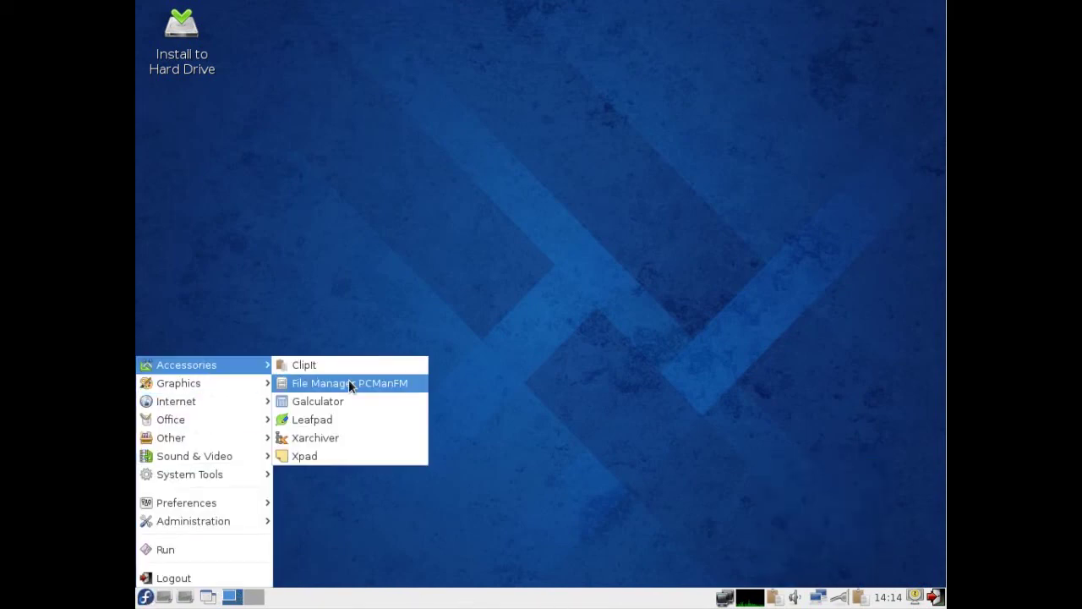
click(353, 421)
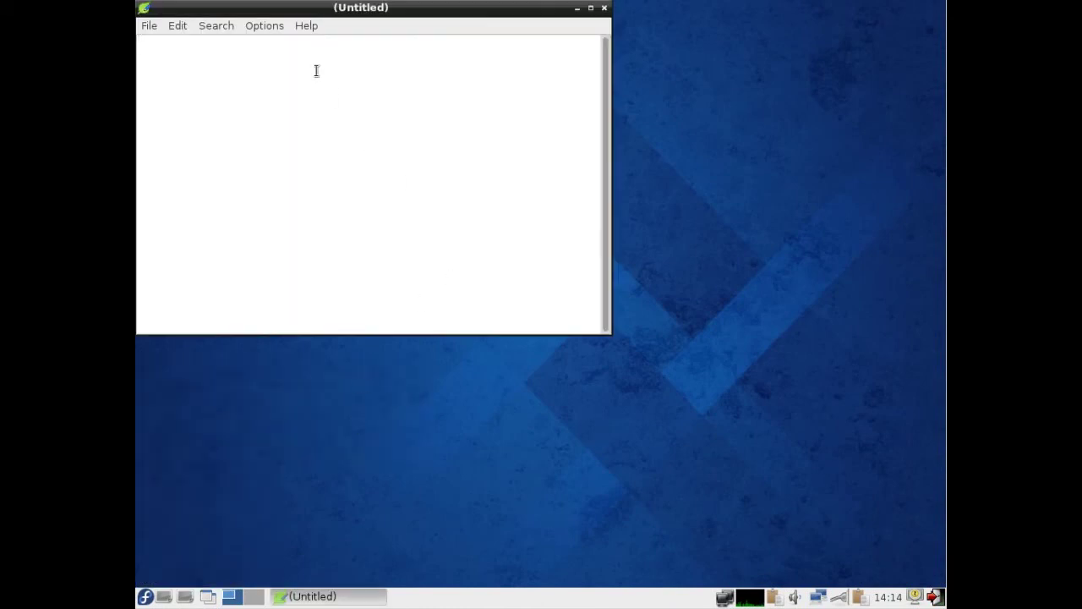
click(148, 27)
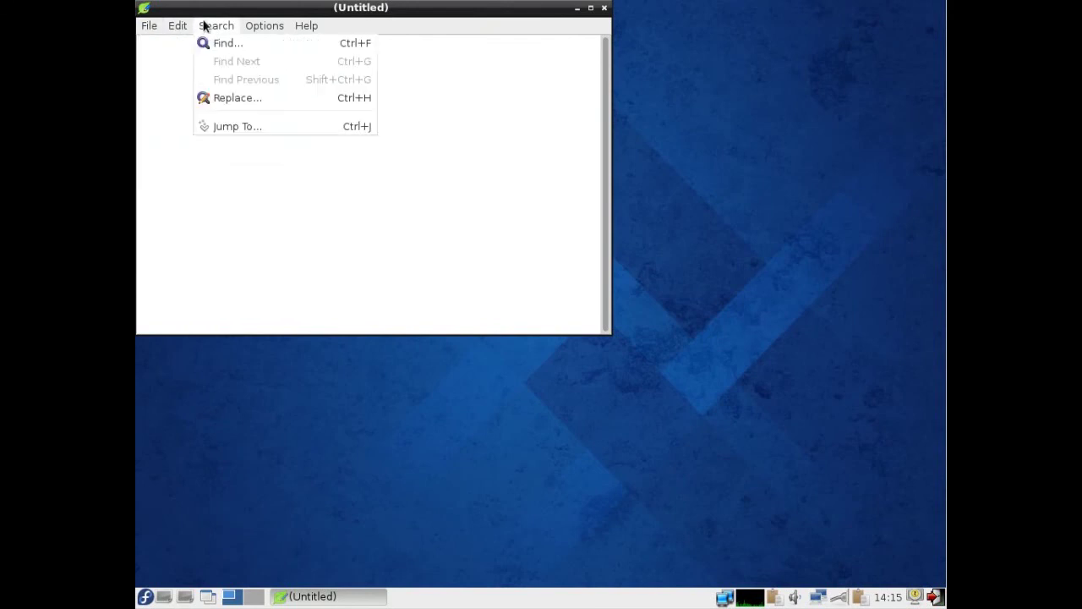
mouse_move(243, 29)
click(308, 42)
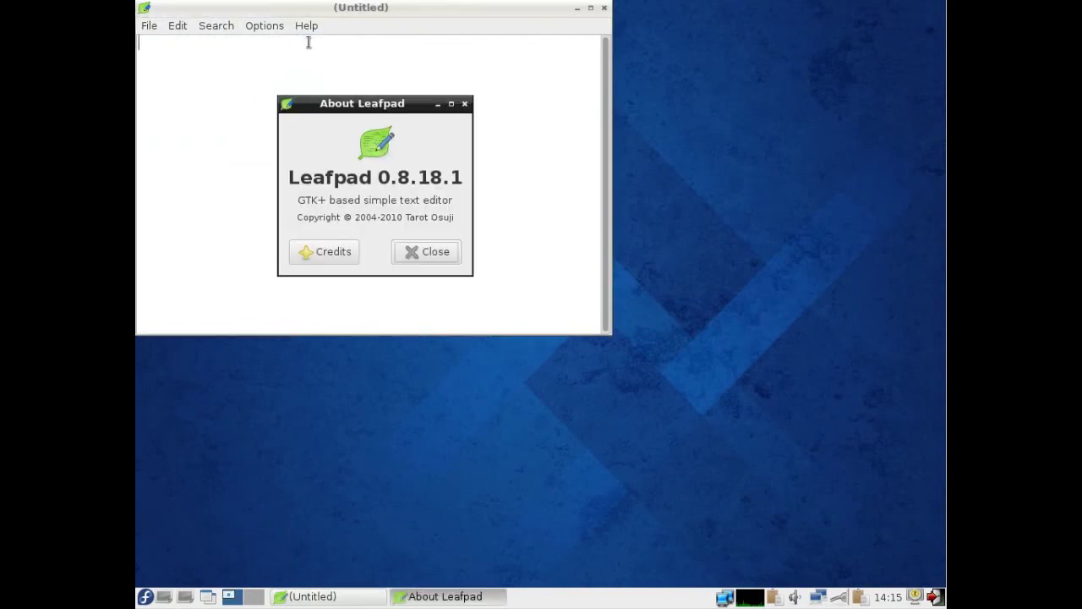
click(434, 249)
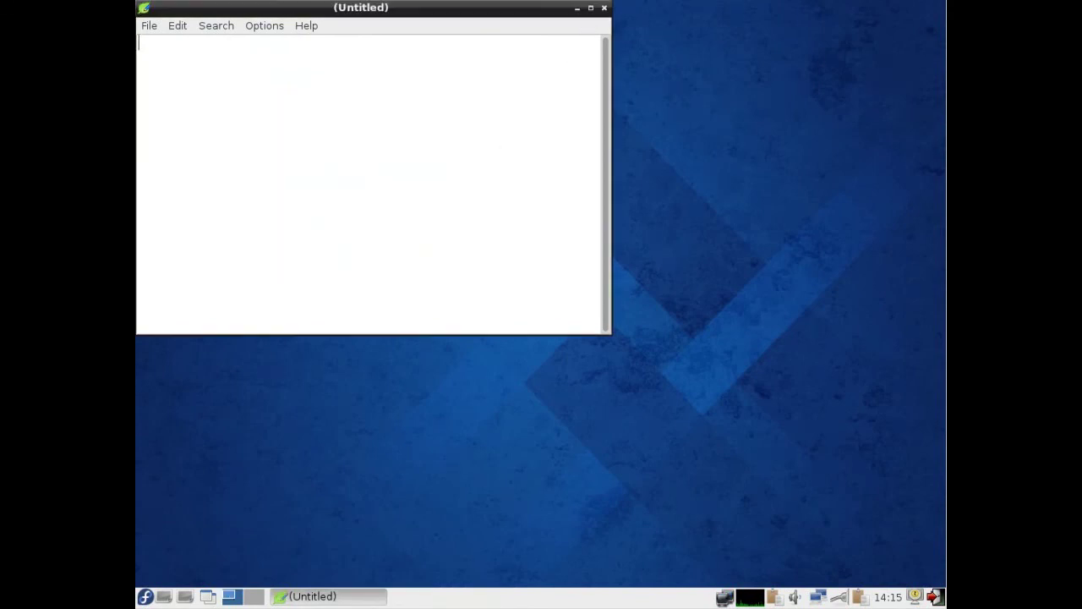
click(604, 8)
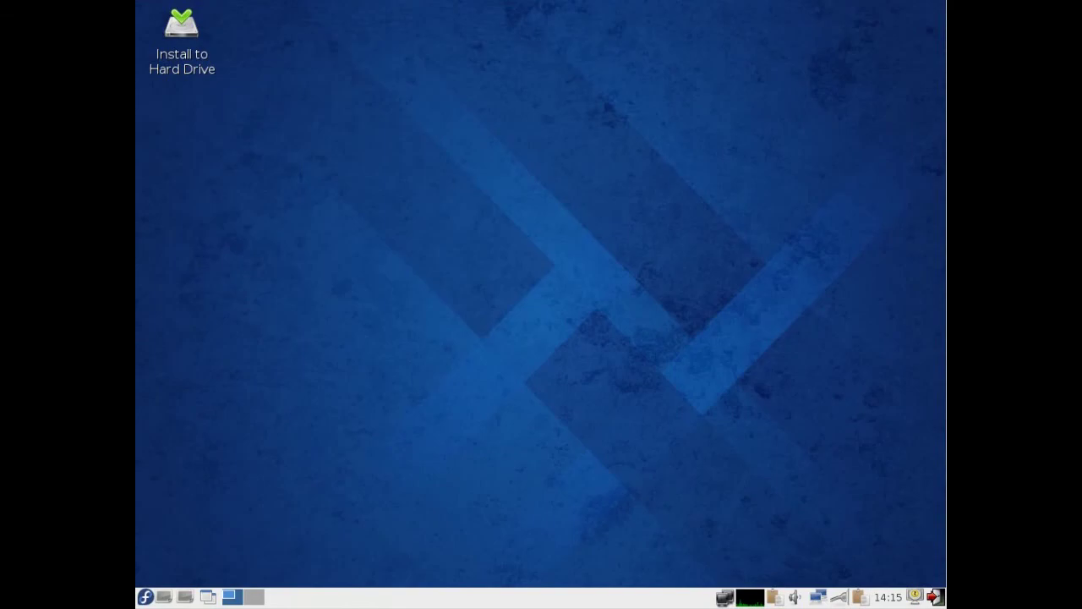